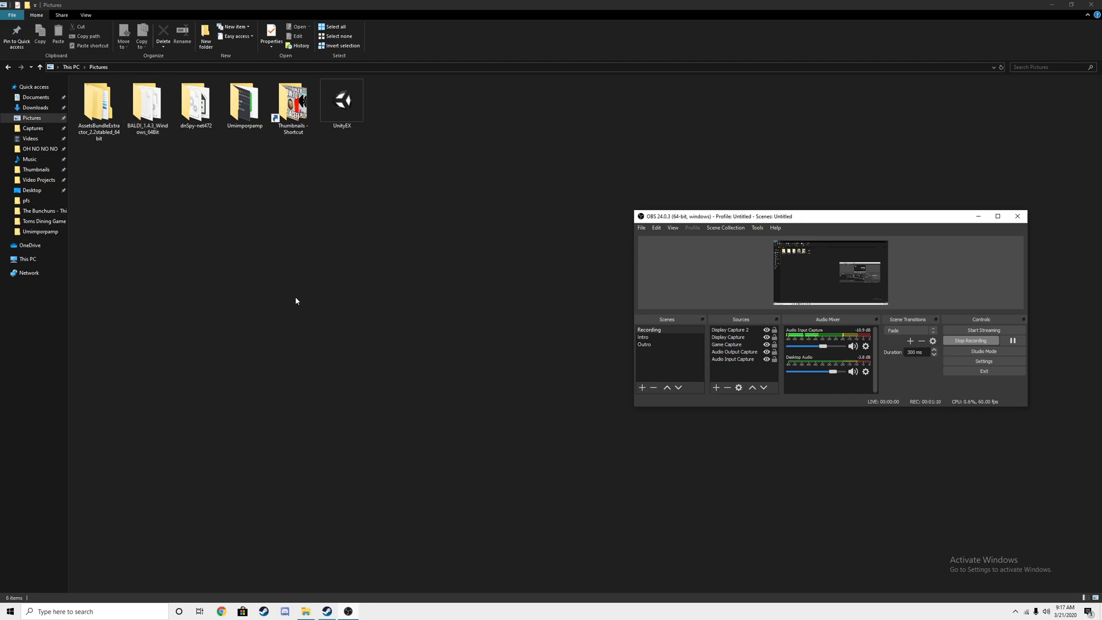
# Launch AssetBundleExtractor from the 64bit folder inside AssetsBundleExtractor_2.2stabled_64bit, and return the file browser to Pictures.
pyautogui.doubleClick(98, 106)
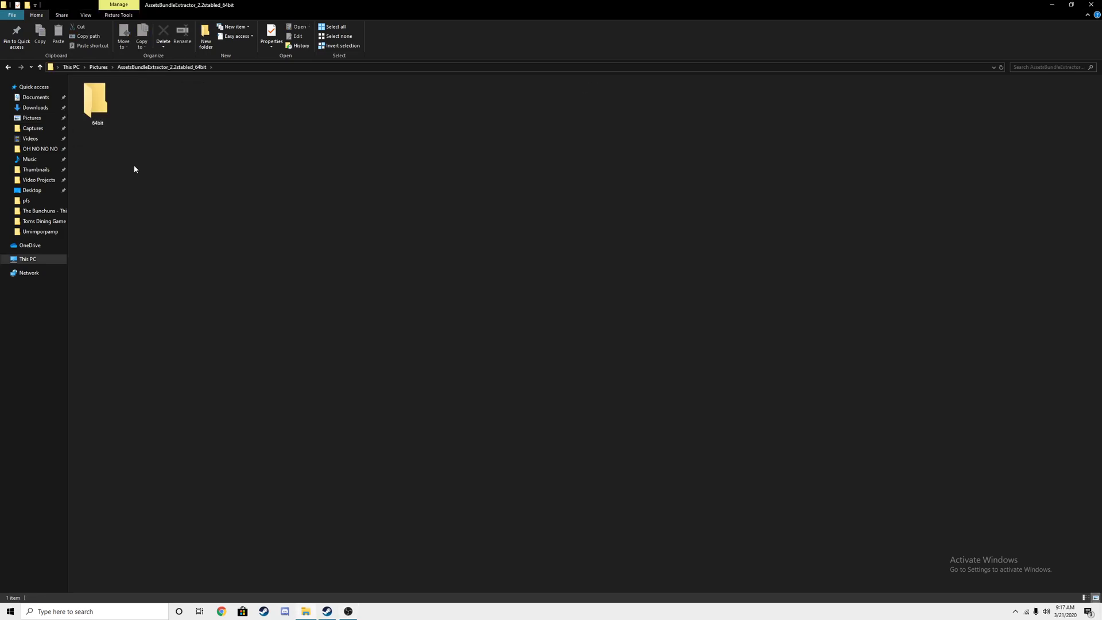
pyautogui.doubleClick(99, 109)
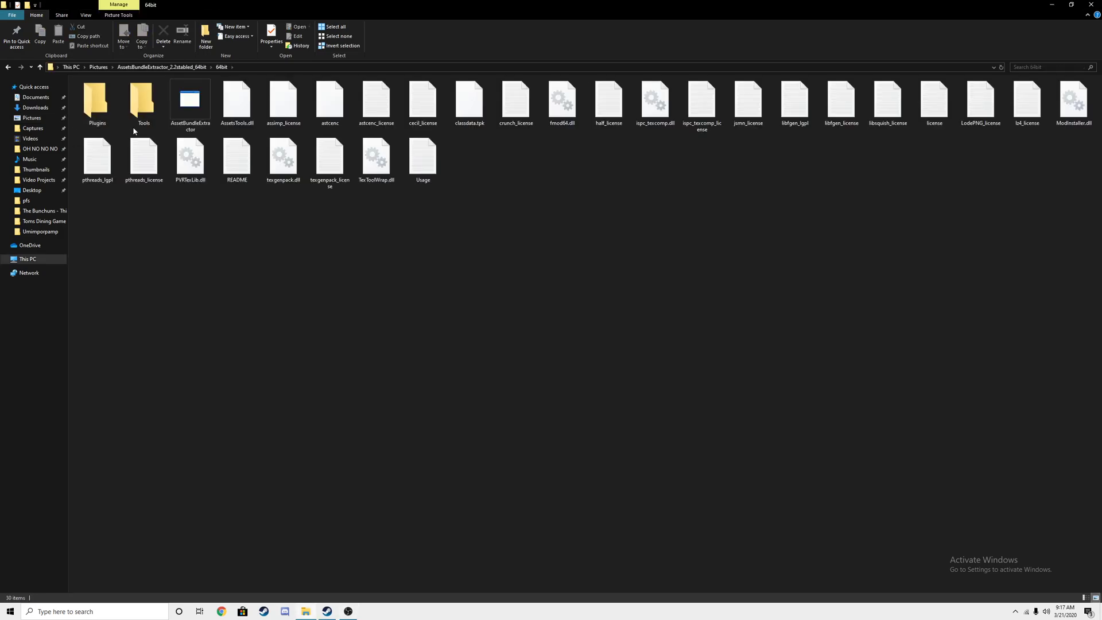
pyautogui.doubleClick(202, 119)
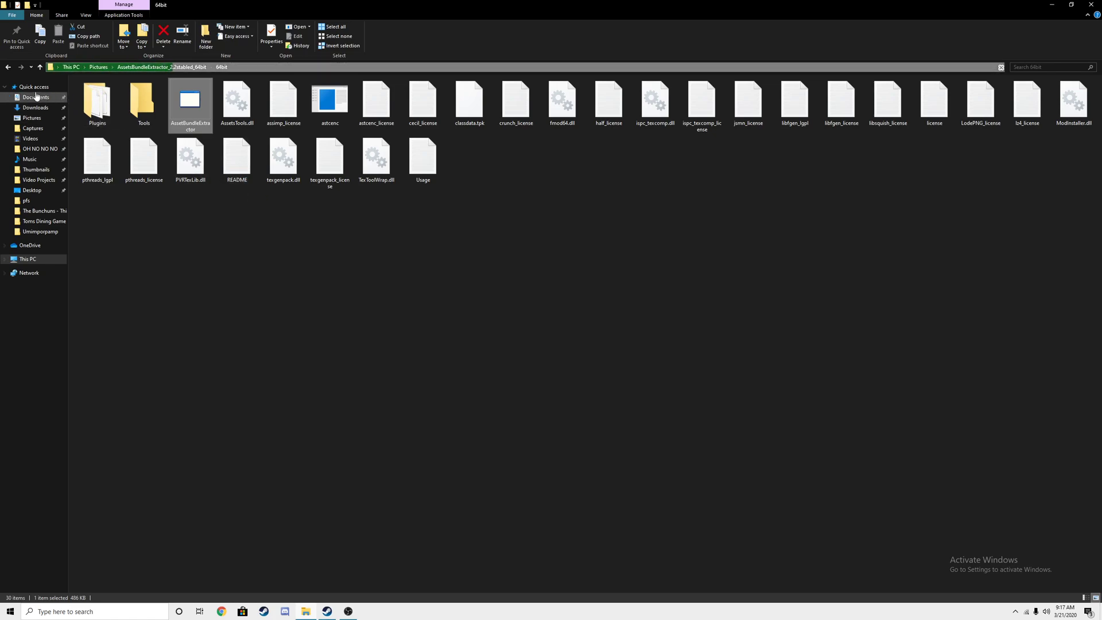
pyautogui.click(8, 67)
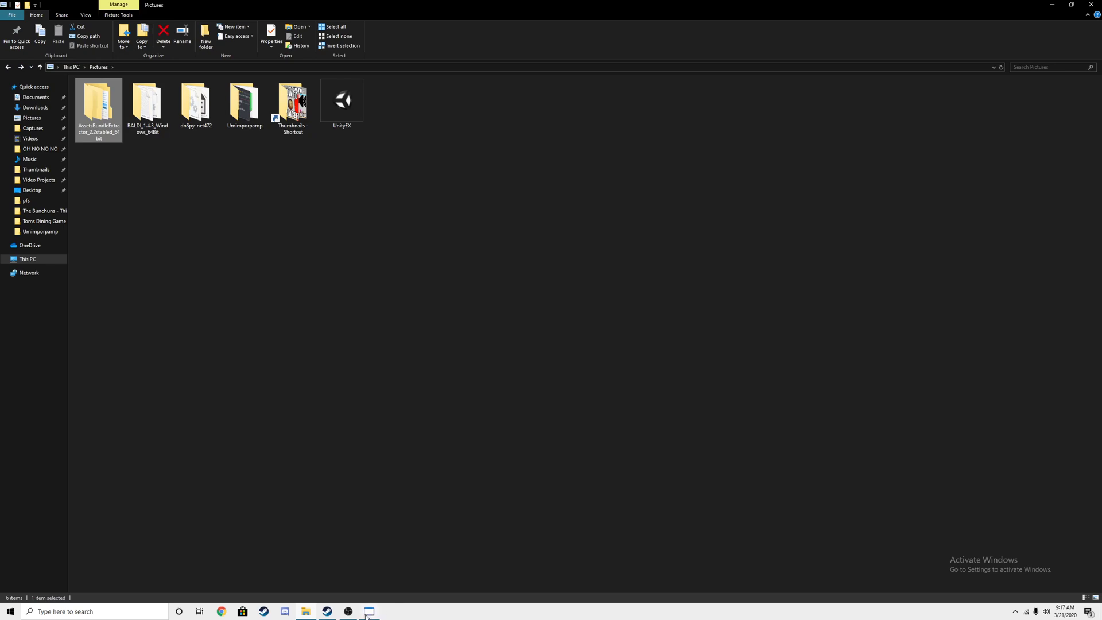
# Open sharedassets2.assets from the BALDI_Data folder of BALDI_1.4.3_Windows_64Bit in Unity Assets Bundle Extractor.
pyautogui.click(145, 151)
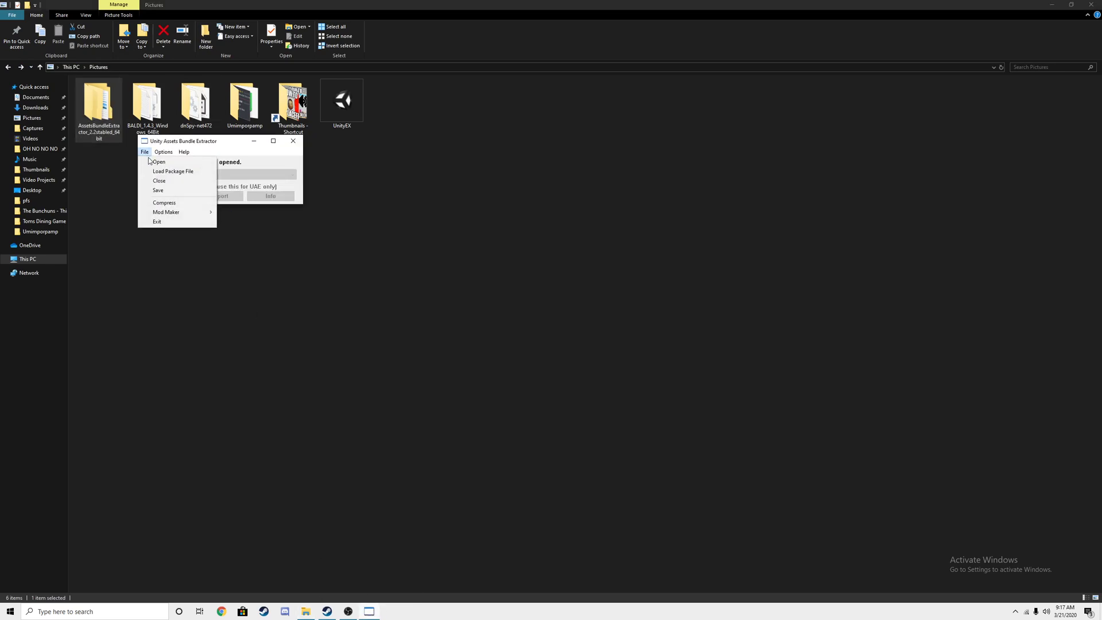
pyautogui.click(151, 162)
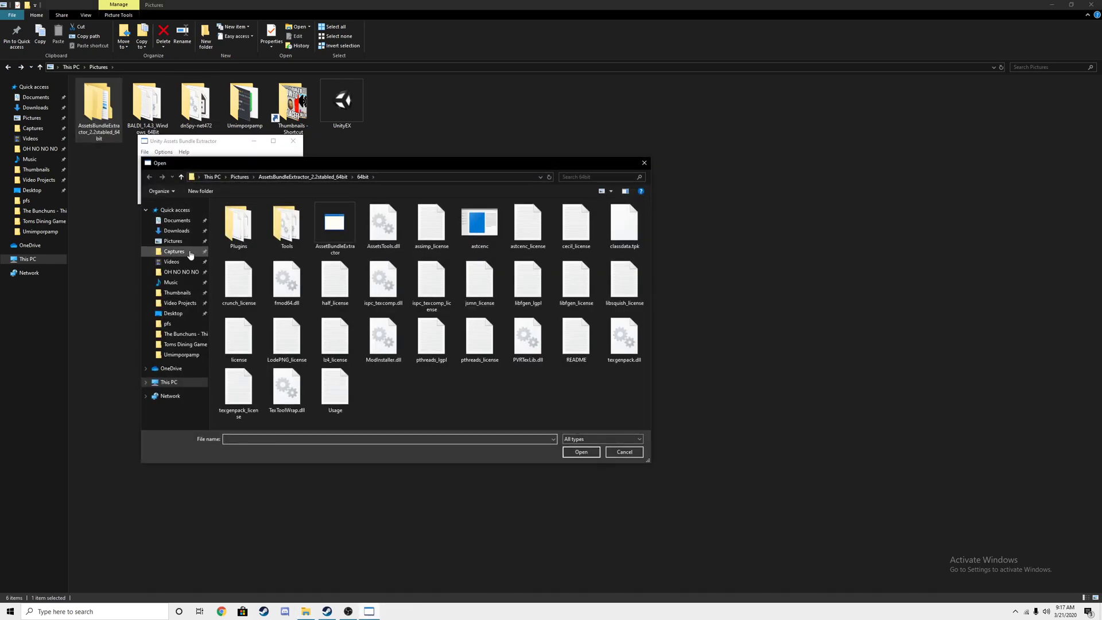
pyautogui.click(183, 242)
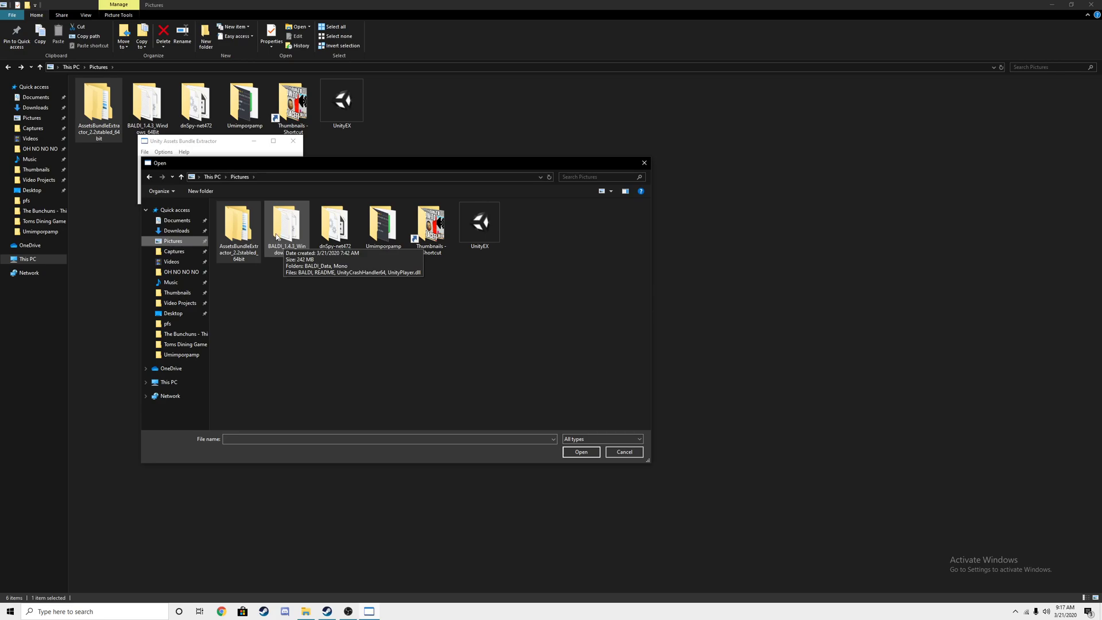
pyautogui.doubleClick(276, 236)
pyautogui.doubleClick(229, 226)
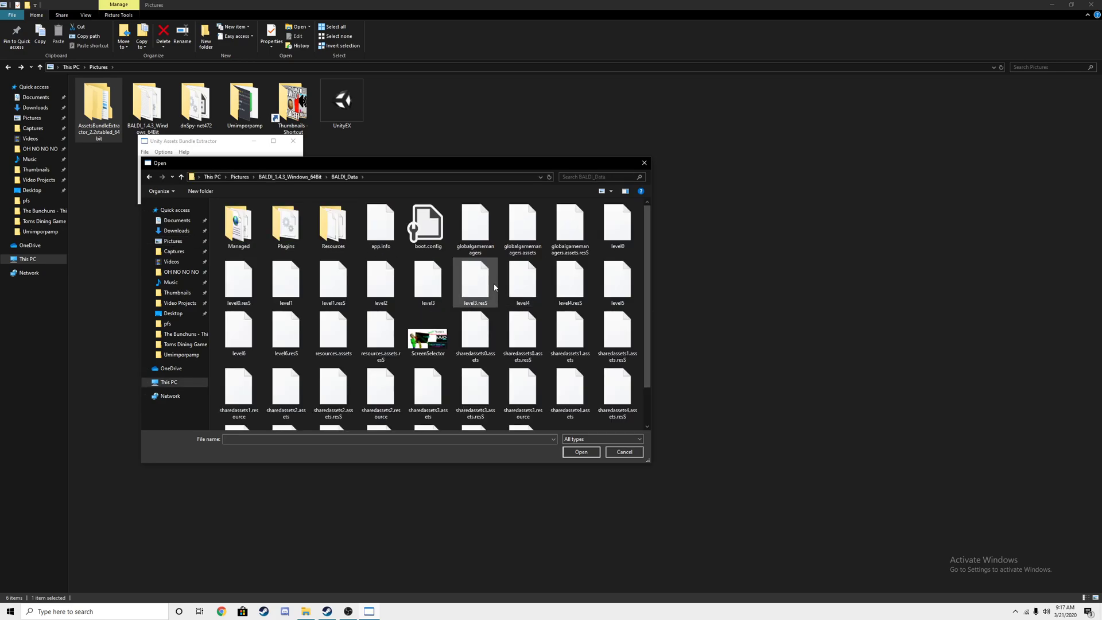
pyautogui.scroll(-1, 494, 287)
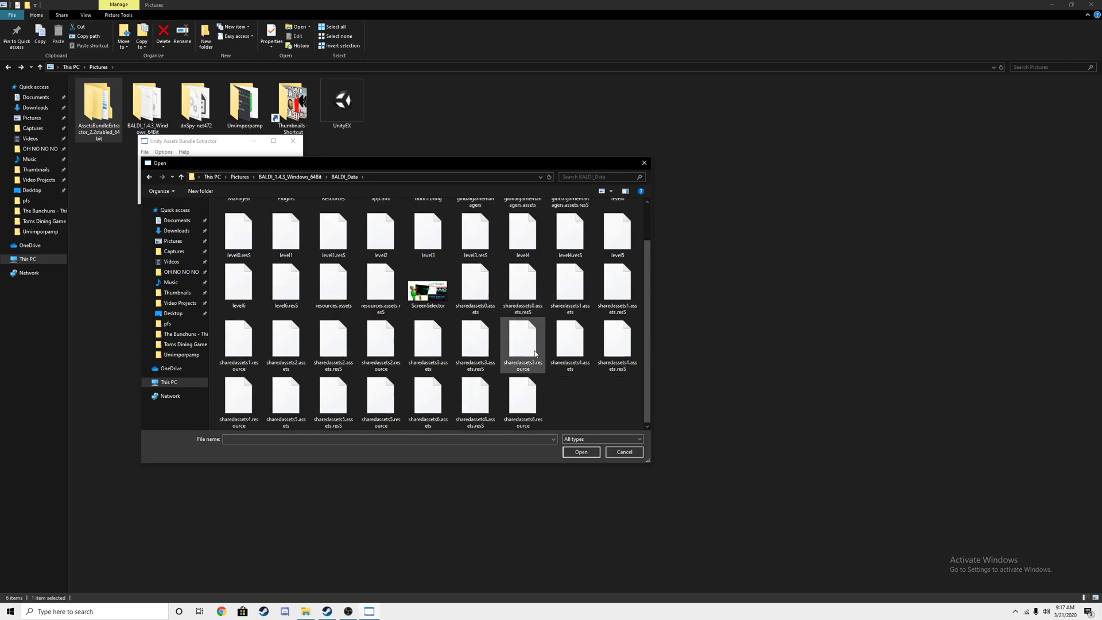
pyautogui.click(282, 362)
pyautogui.doubleClick(282, 362)
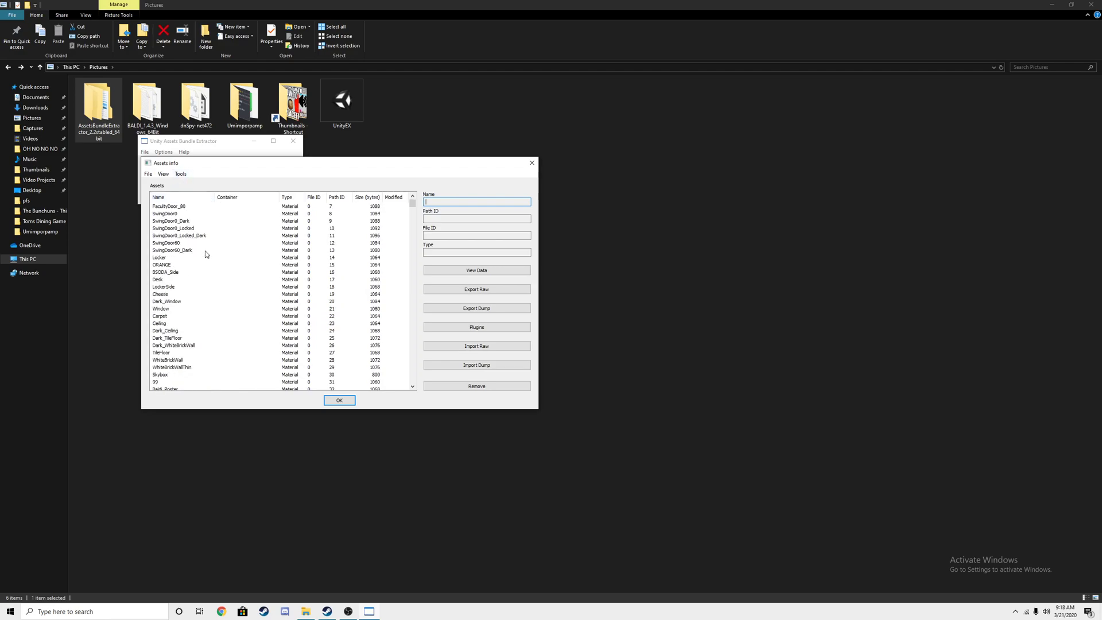
# Look through the material entries in the sharedassets2.assets list for an object to modify.
pyautogui.scroll(-1, 205, 249)
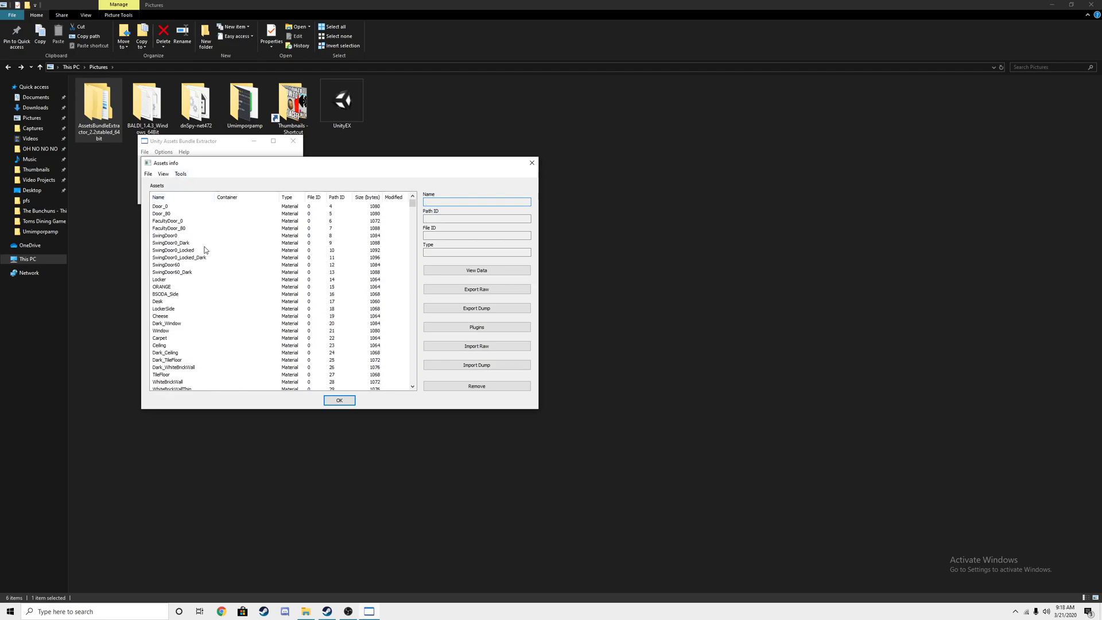
pyautogui.scroll(-15, 289, 217)
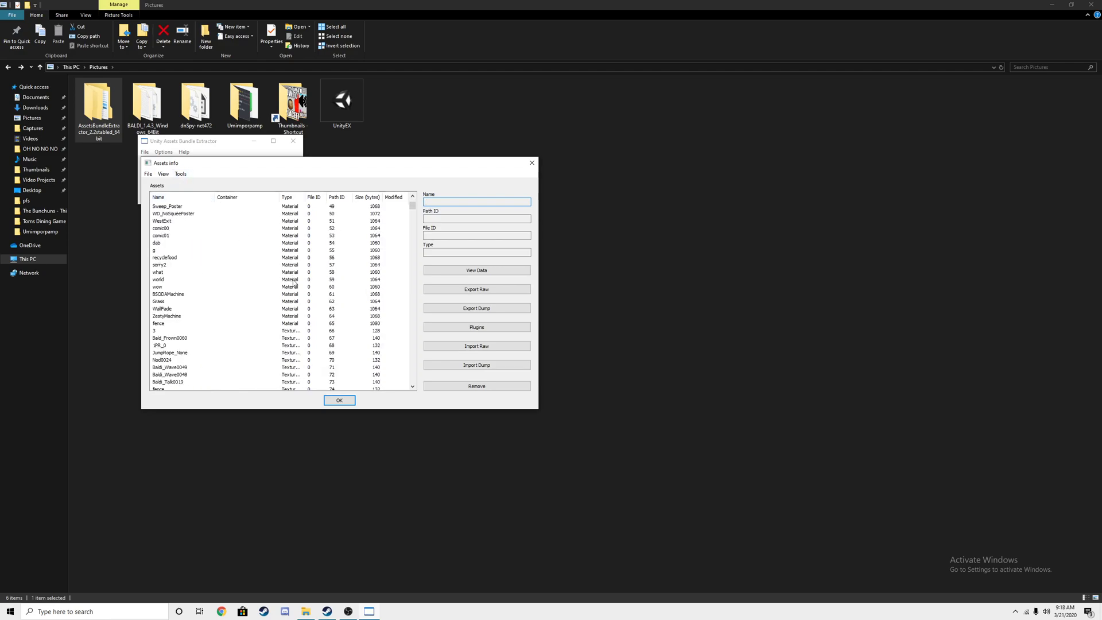
pyautogui.scroll(10, 289, 331)
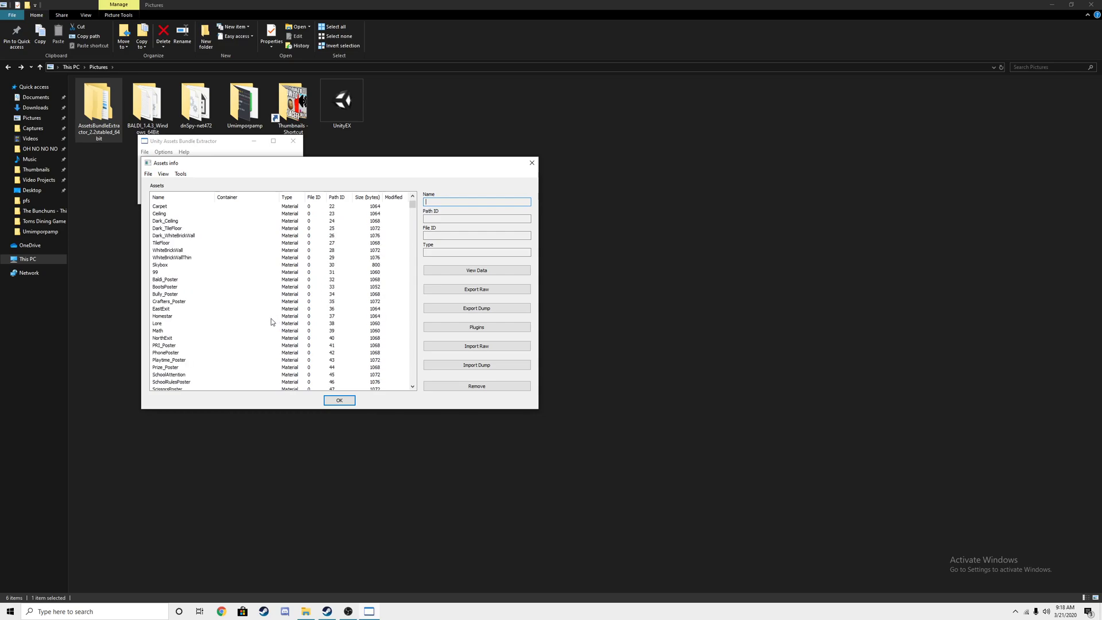
pyautogui.scroll(5, 272, 322)
pyautogui.scroll(1, 270, 322)
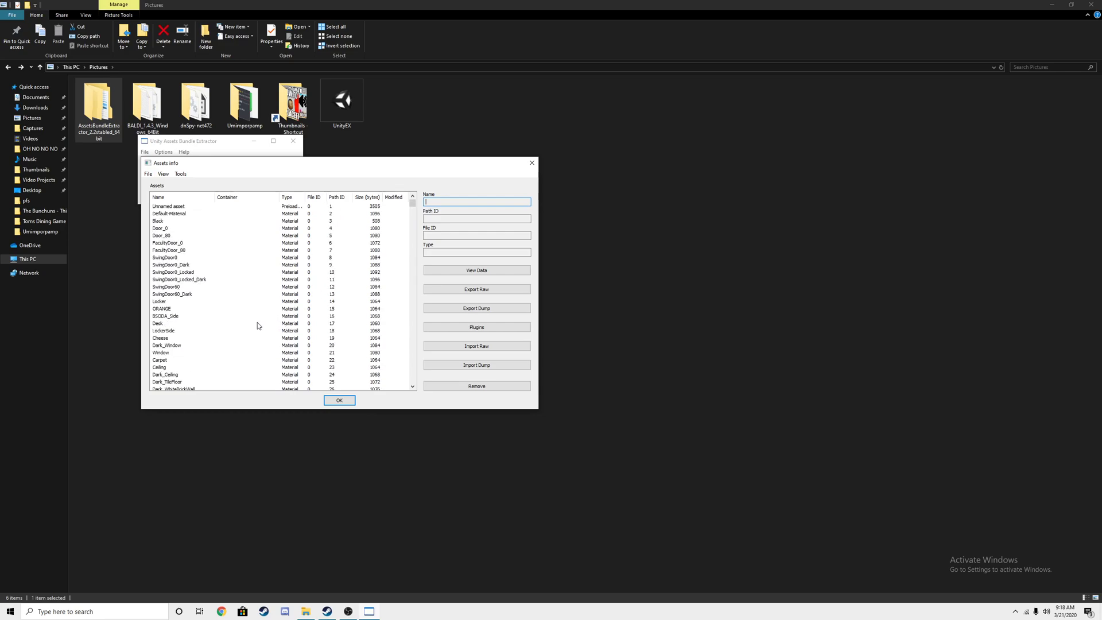
pyautogui.scroll(-5, 174, 288)
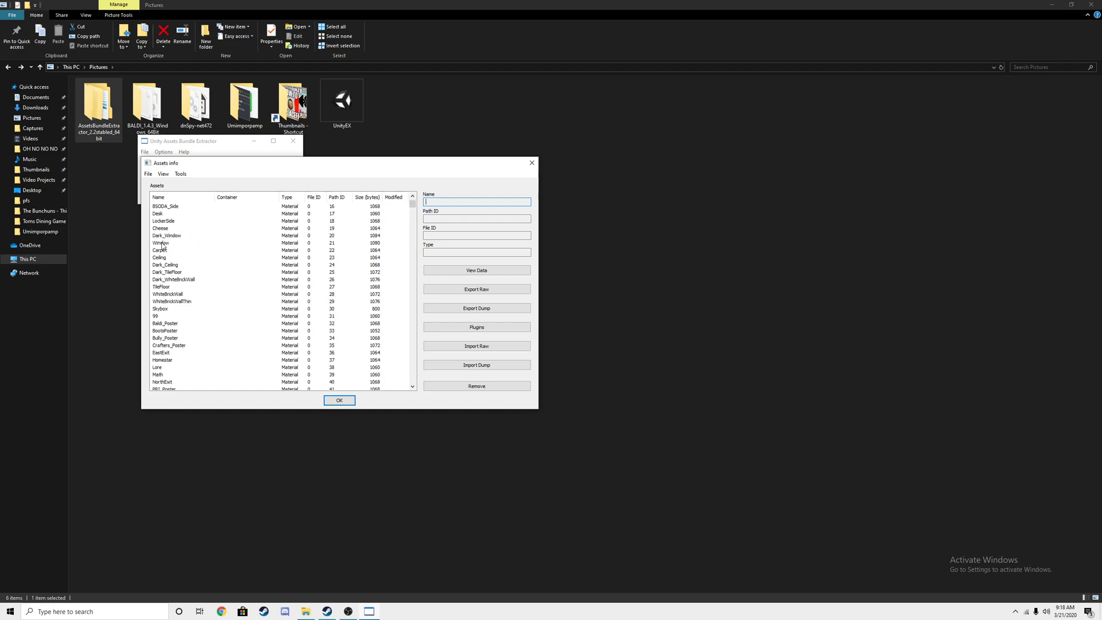
pyautogui.scroll(-2, 161, 339)
pyautogui.scroll(-5, 162, 341)
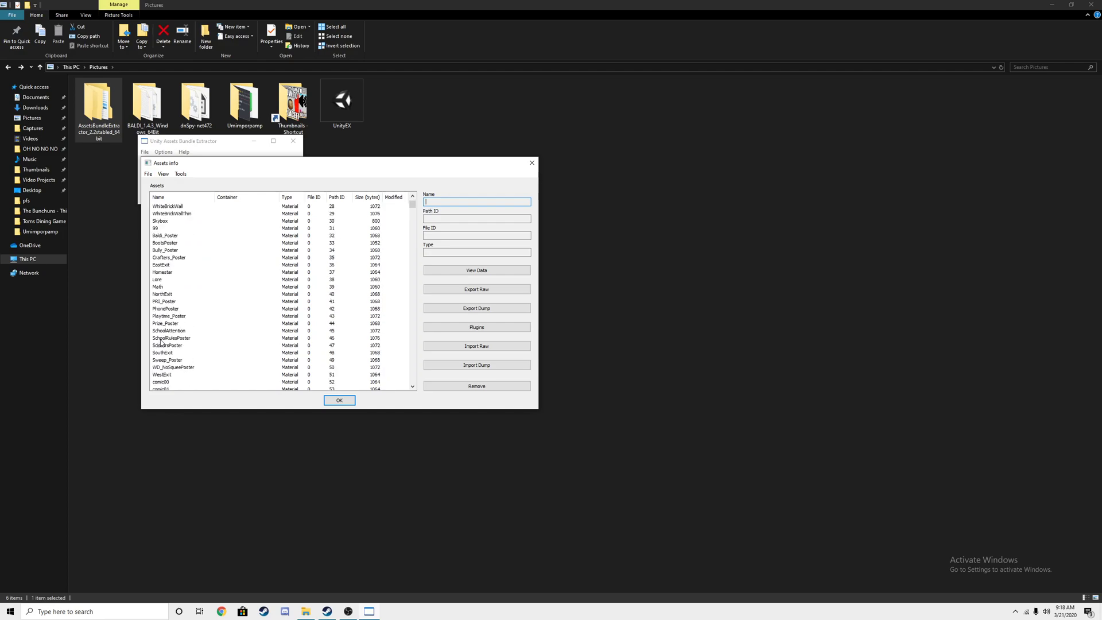
pyautogui.scroll(-2, 189, 347)
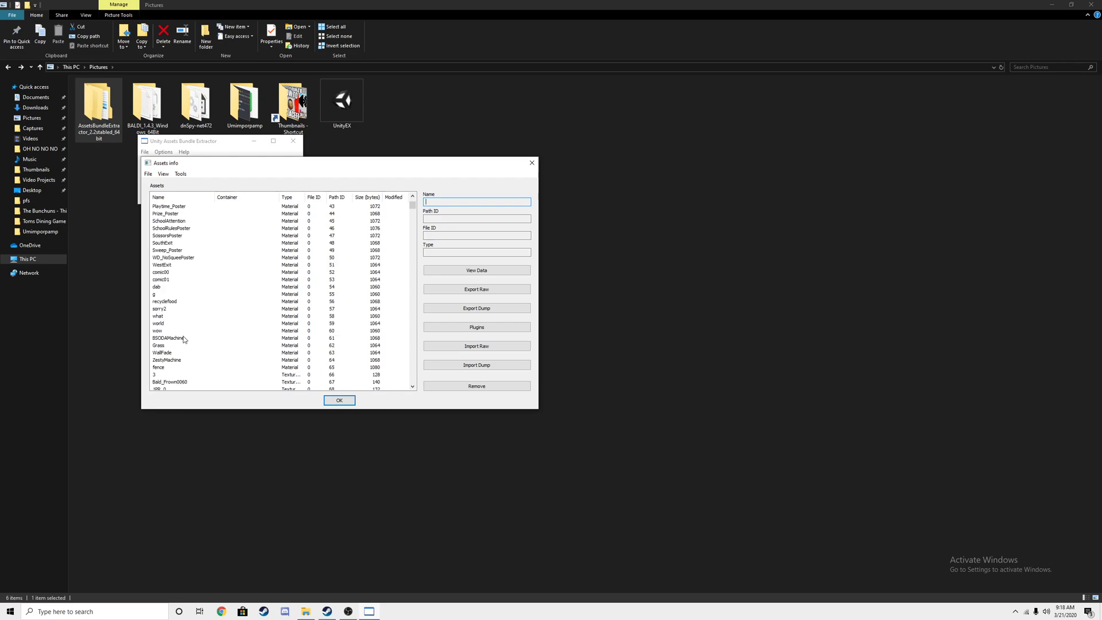
pyautogui.scroll(5, 178, 331)
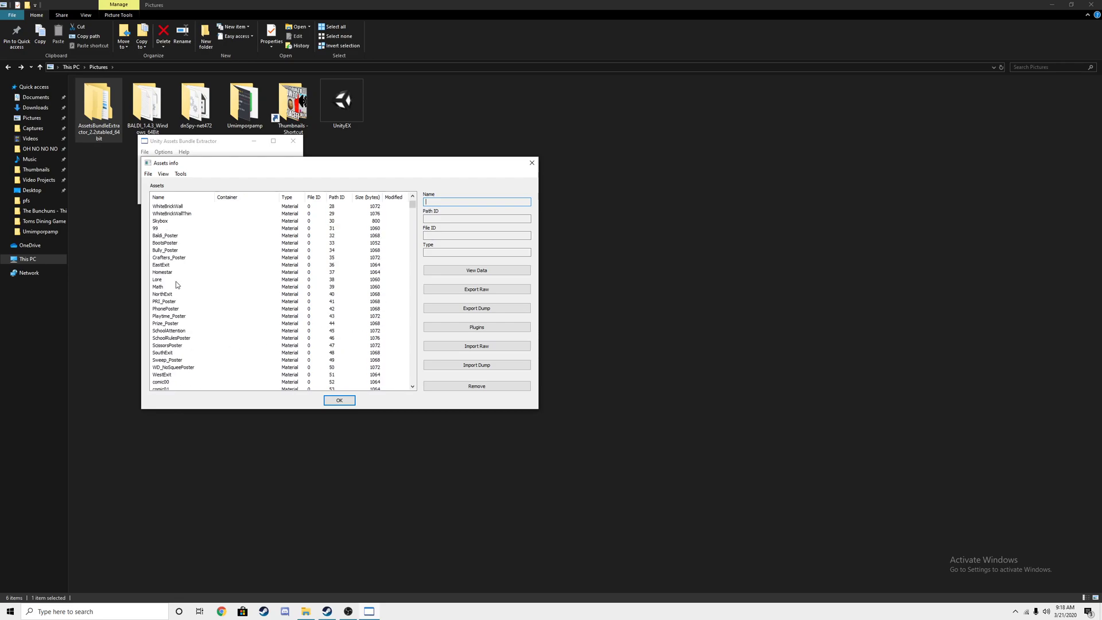
pyautogui.scroll(5, 160, 244)
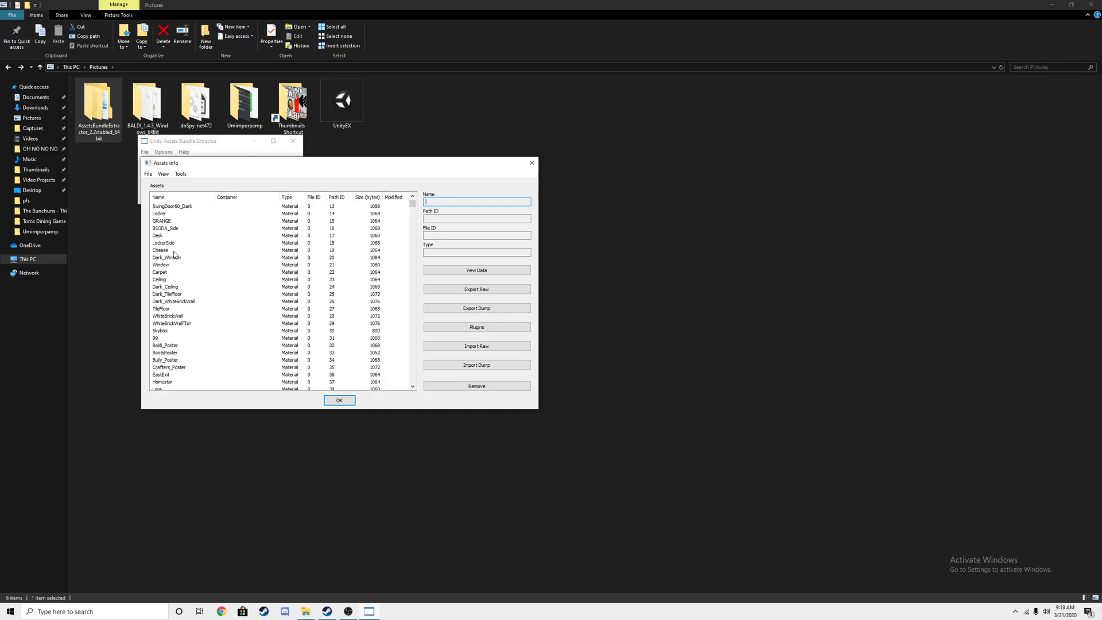
# Export the LockerSide material as a UABE text dump into the BALDI_1.4.3_Windows_64Bit folder, keeping the suggested file name.
pyautogui.click(160, 244)
pyautogui.click(485, 308)
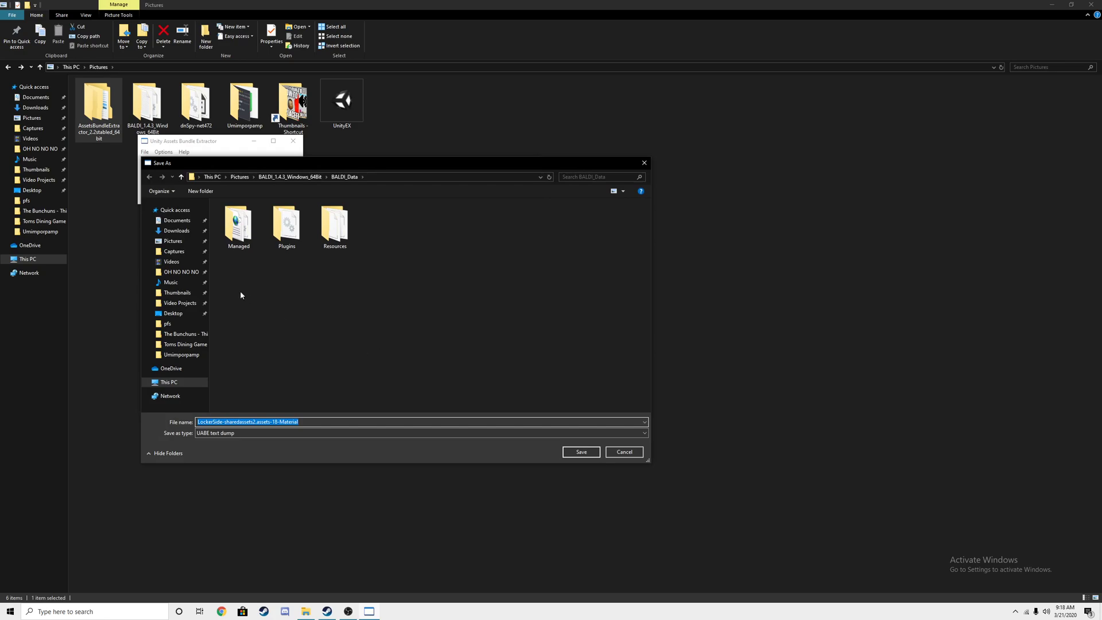
pyautogui.click(172, 240)
pyautogui.doubleClick(291, 236)
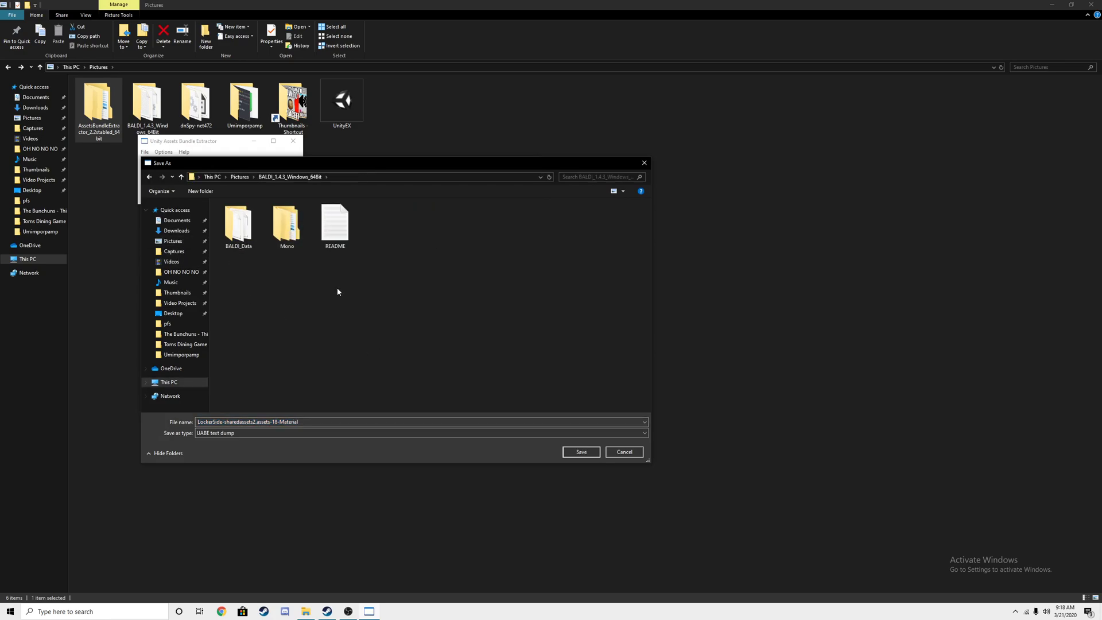
pyautogui.click(583, 454)
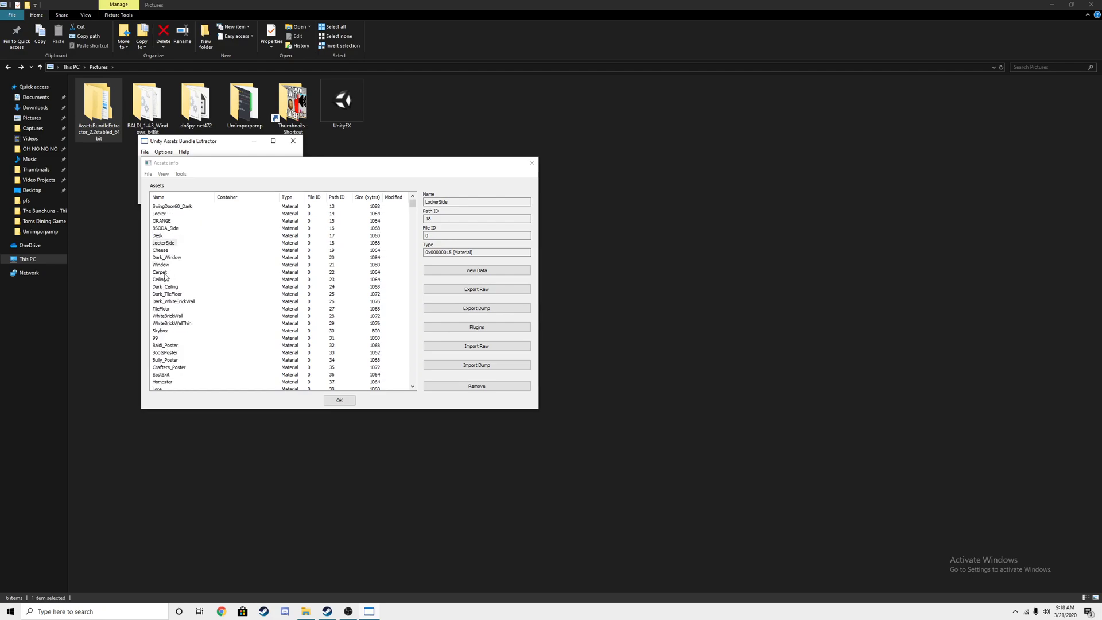
# Review the door, wall, floor, poster and furniture materials in the asset list to choose another one to export.
pyautogui.scroll(4, 177, 306)
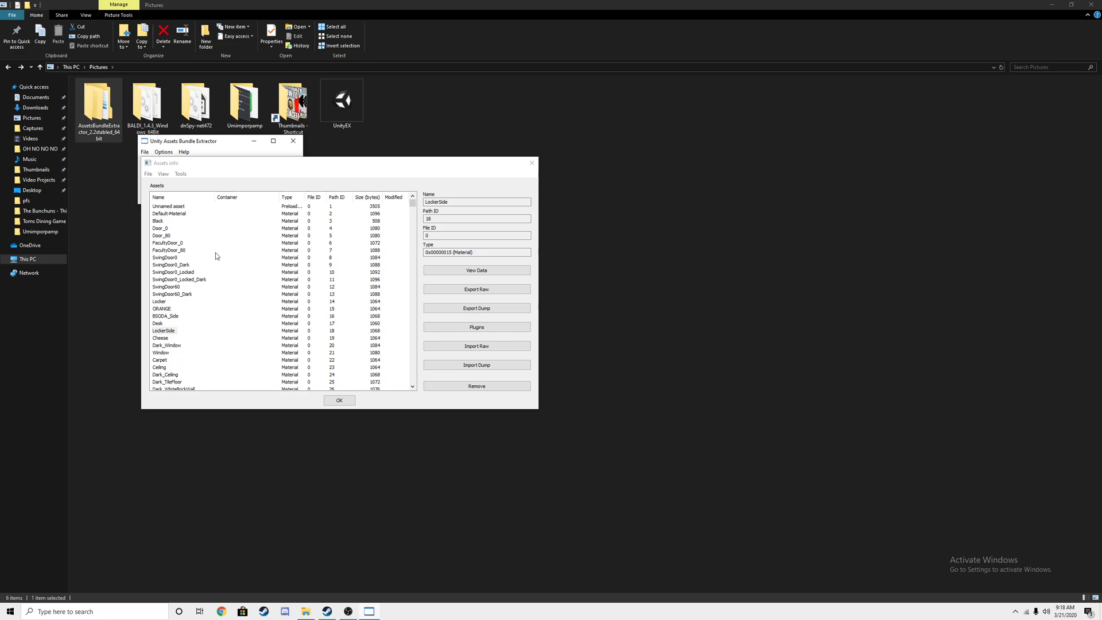
pyautogui.scroll(-4, 189, 284)
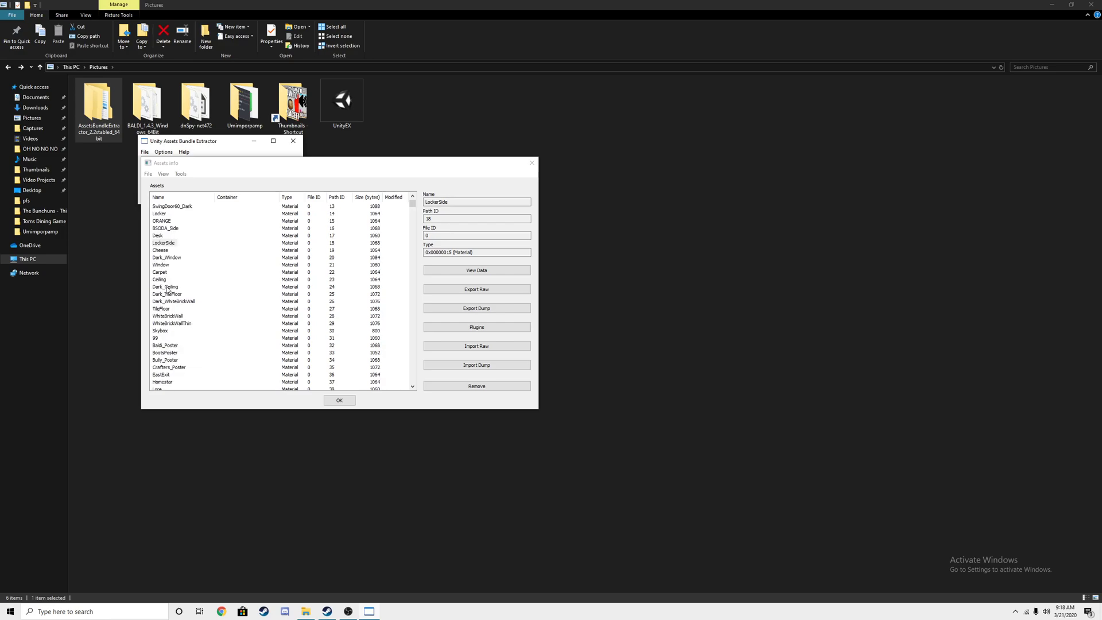
pyautogui.scroll(-3, 167, 290)
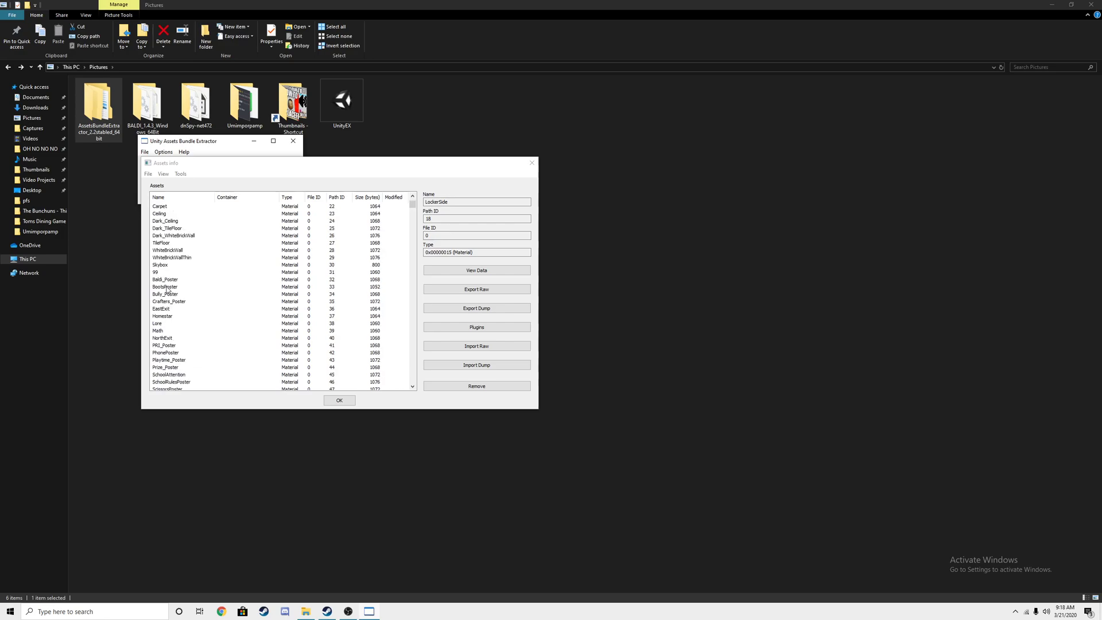
pyautogui.scroll(-5, 167, 289)
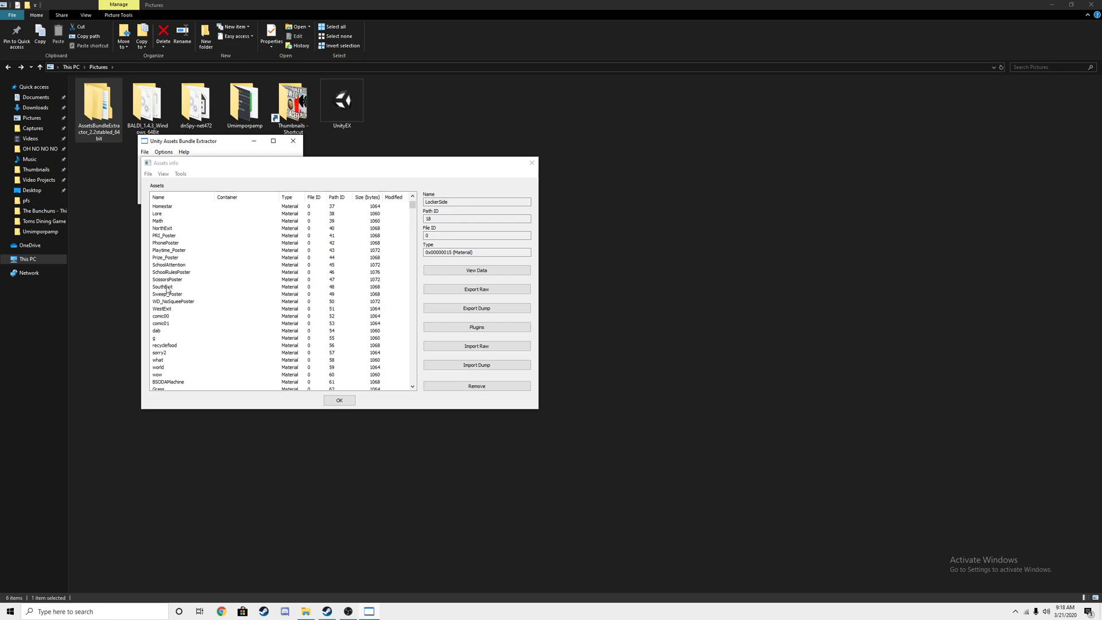
pyautogui.scroll(-2, 167, 290)
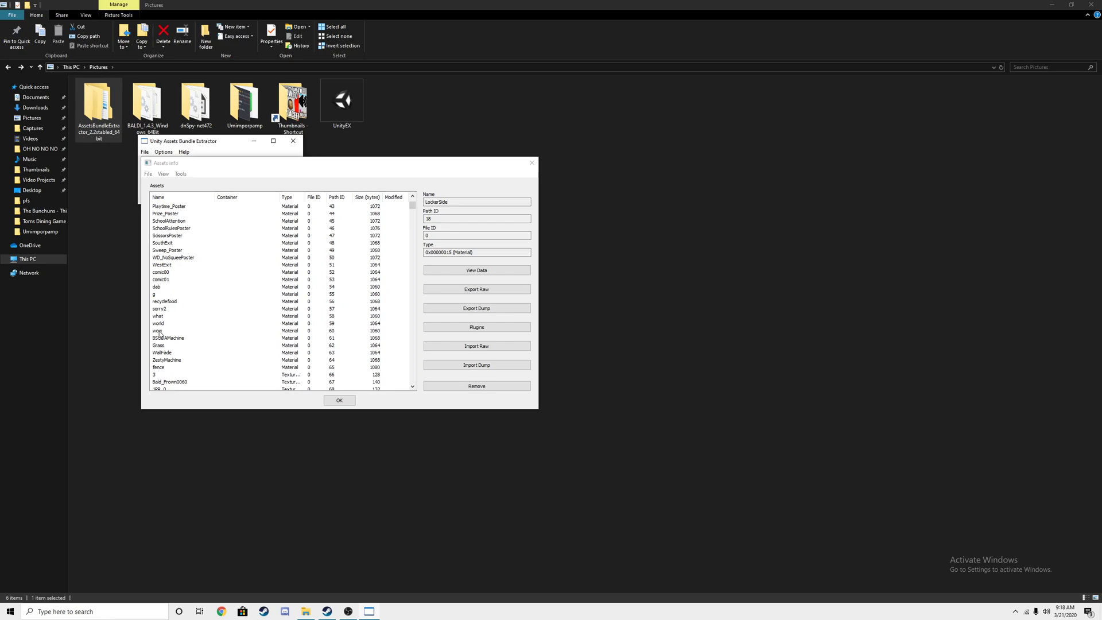
pyautogui.scroll(3, 171, 284)
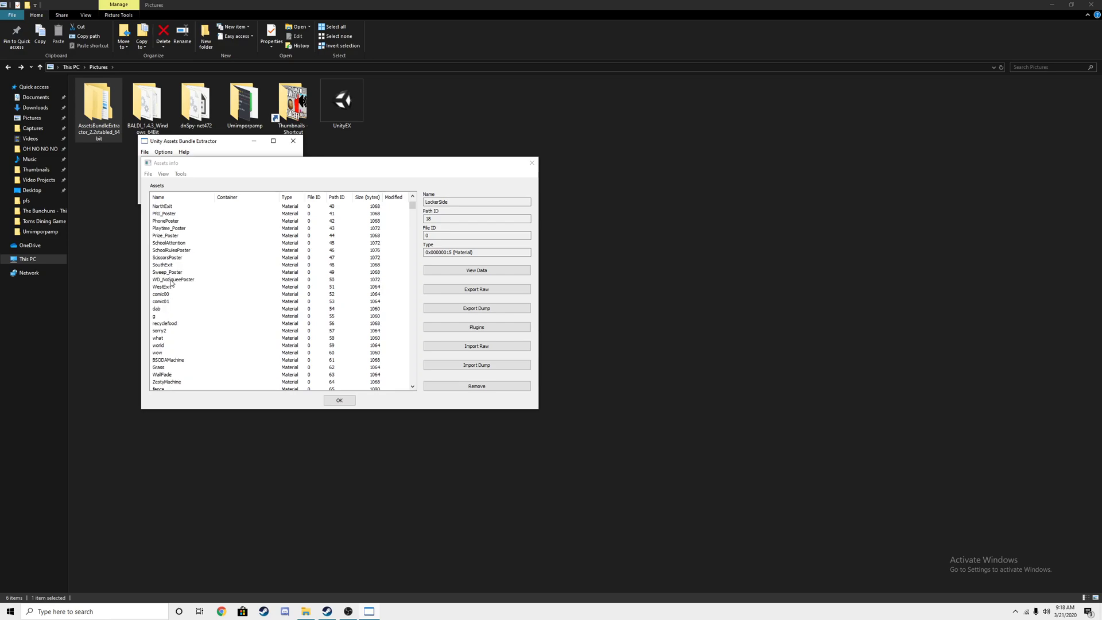
pyautogui.scroll(6, 169, 279)
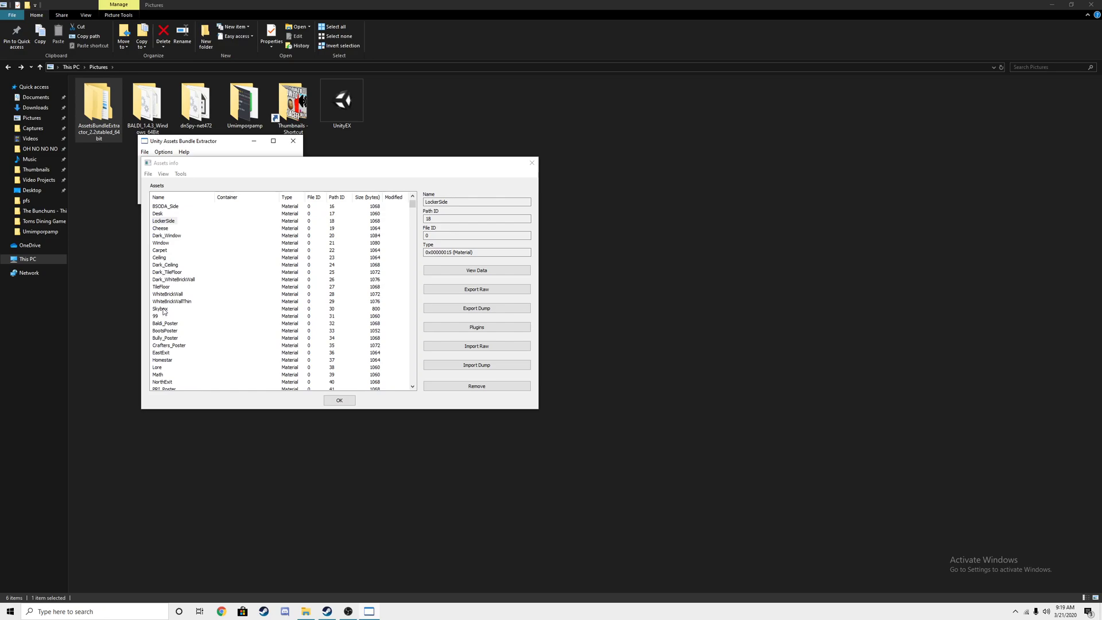
pyautogui.scroll(2, 163, 297)
pyautogui.scroll(3, 163, 296)
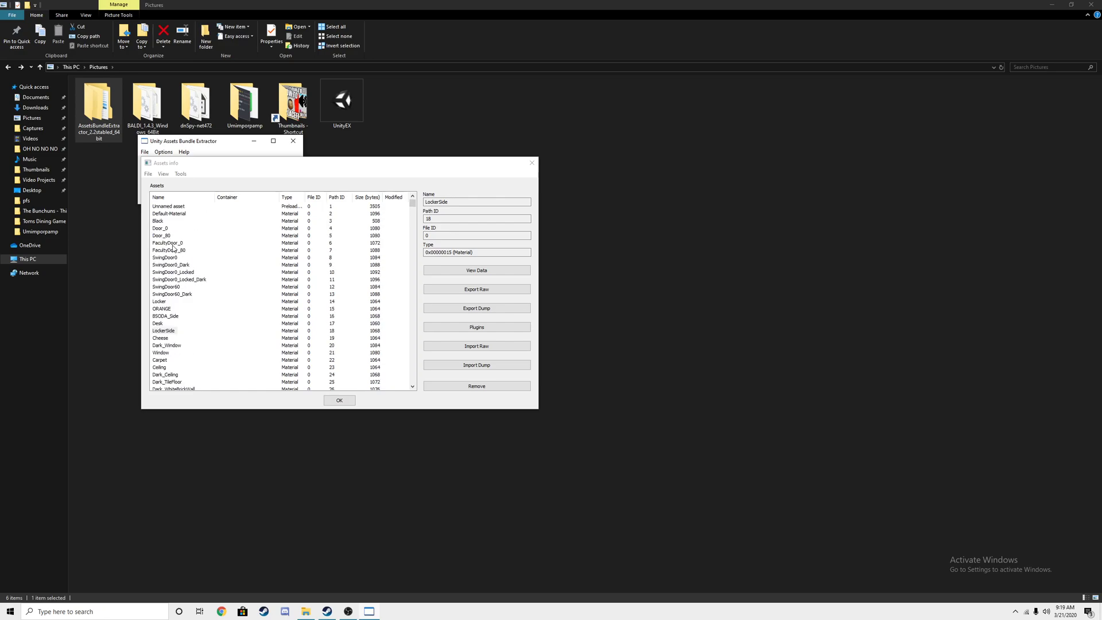
pyautogui.scroll(-2, 170, 361)
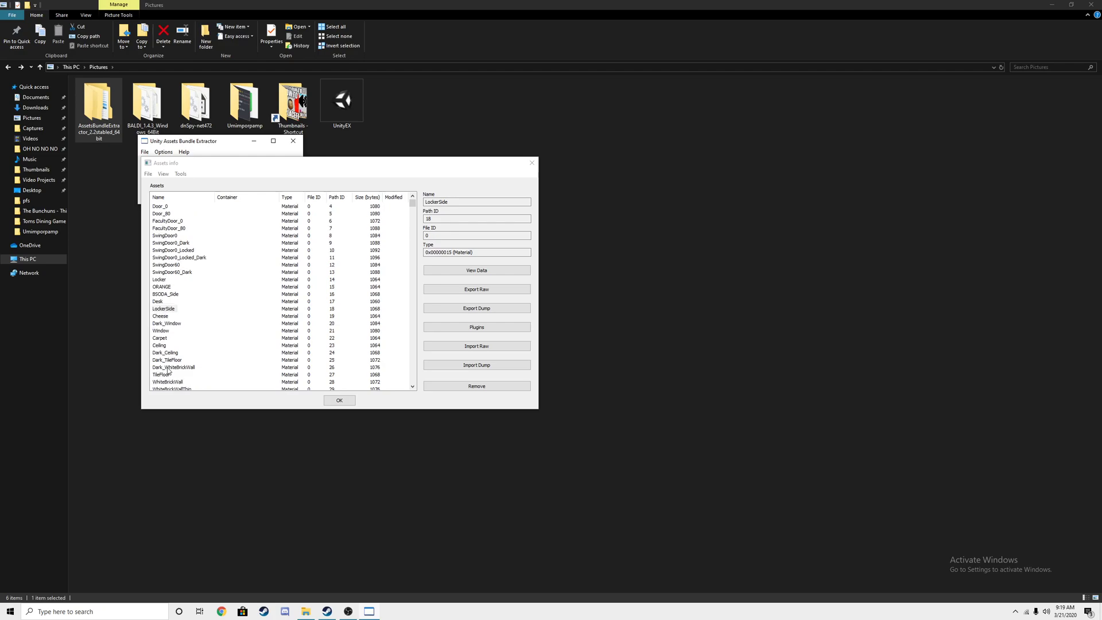
pyautogui.scroll(-5, 170, 360)
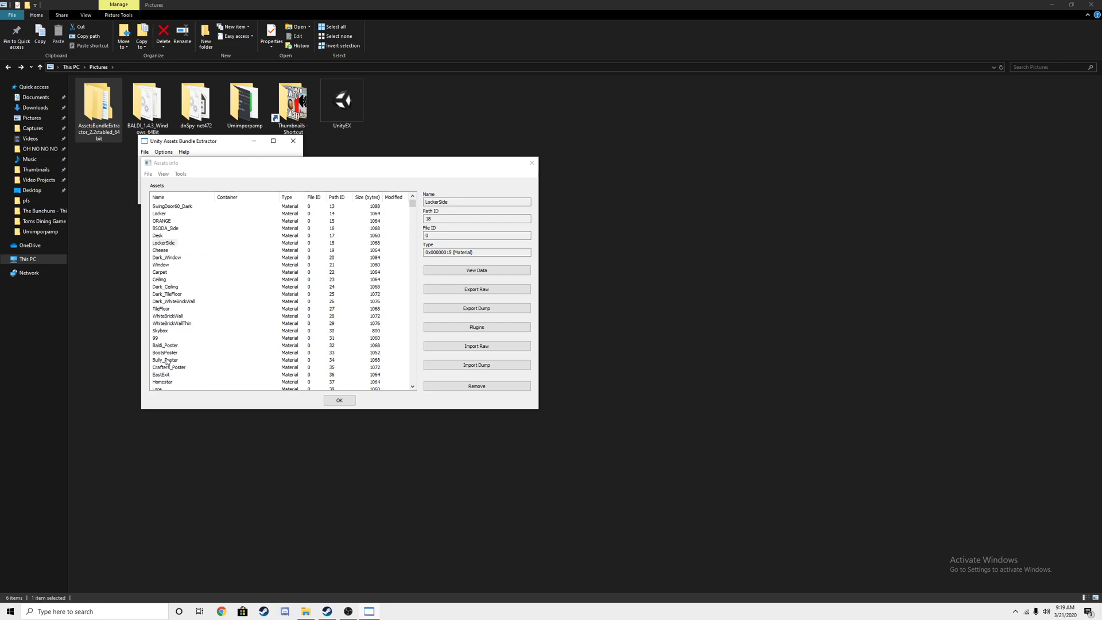
pyautogui.scroll(4, 167, 362)
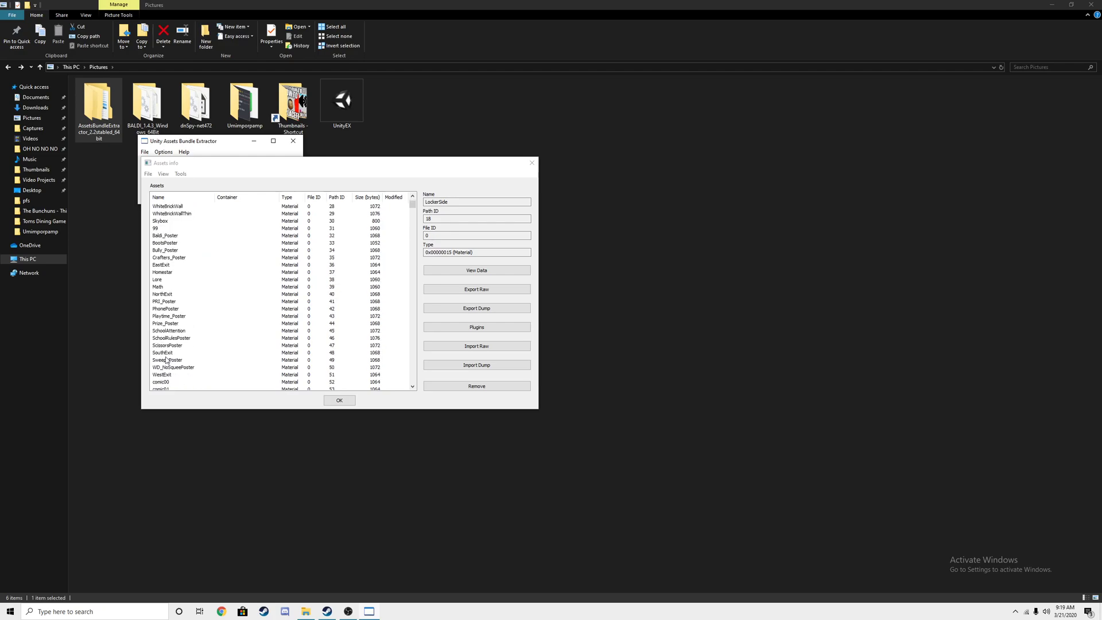
# Export the Desk material as a UABE text dump into the BALDI_1.4.3_Windows_64Bit folder, keeping the suggested file name.
pyautogui.click(158, 258)
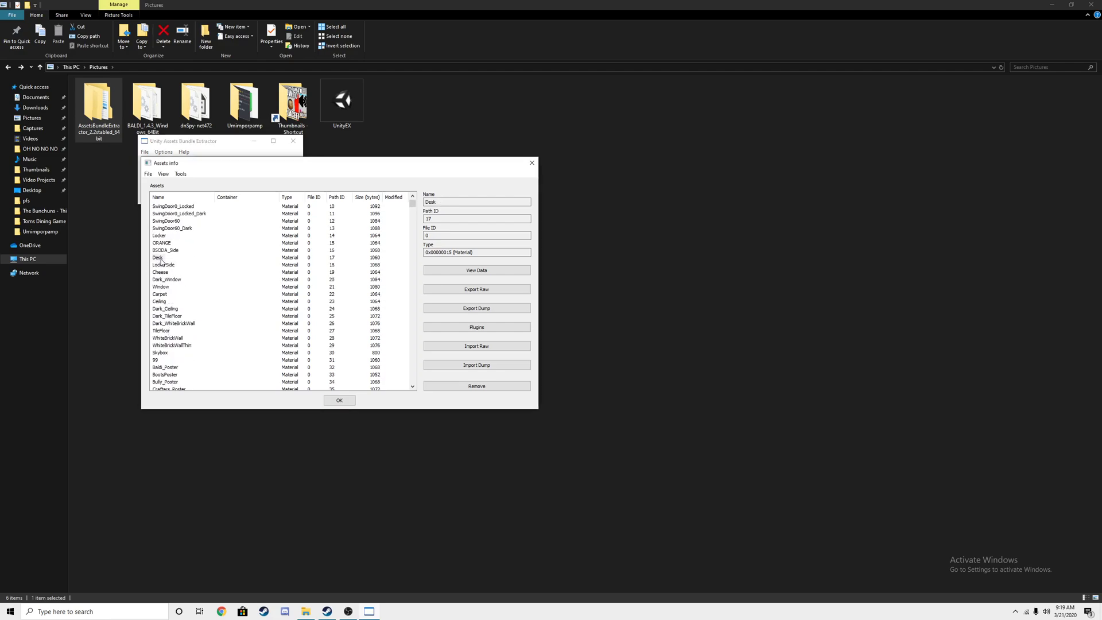
pyautogui.click(494, 314)
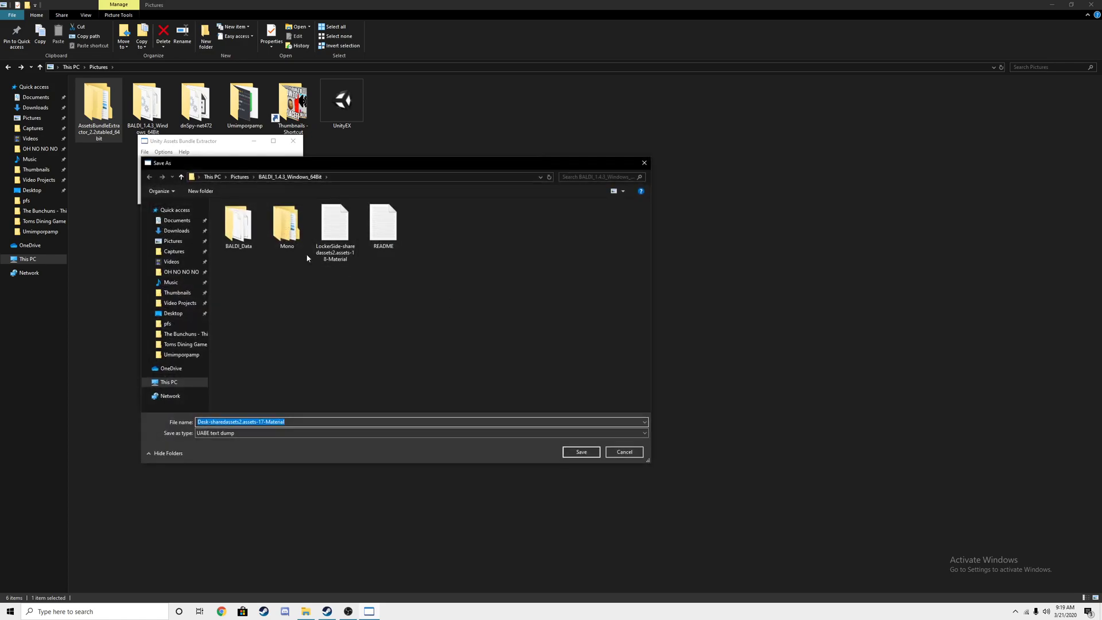
pyautogui.click(324, 275)
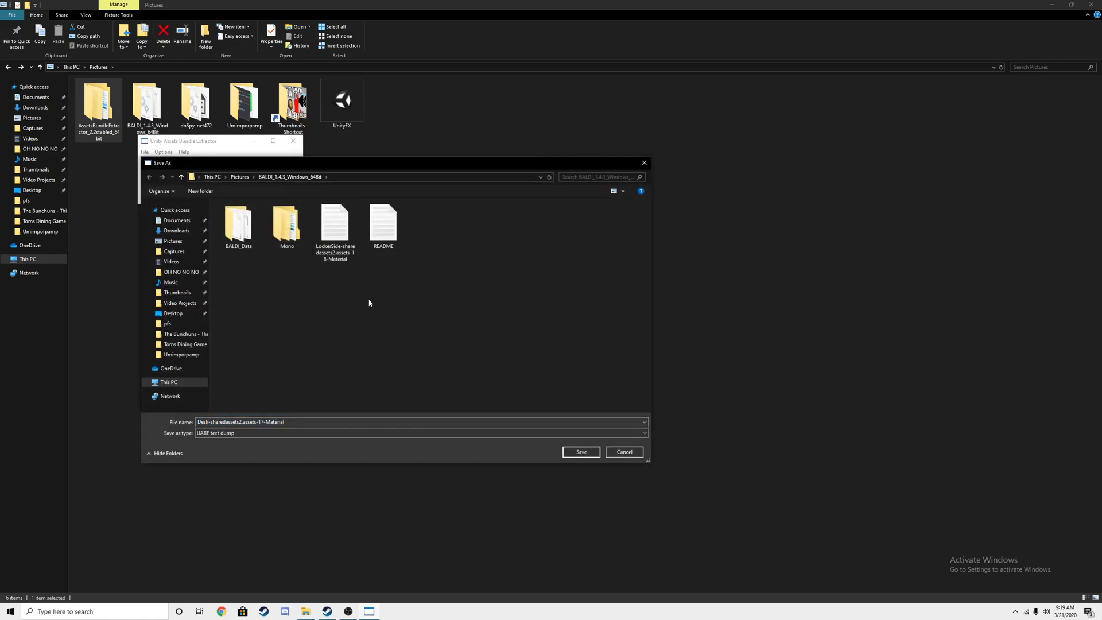
pyautogui.click(585, 453)
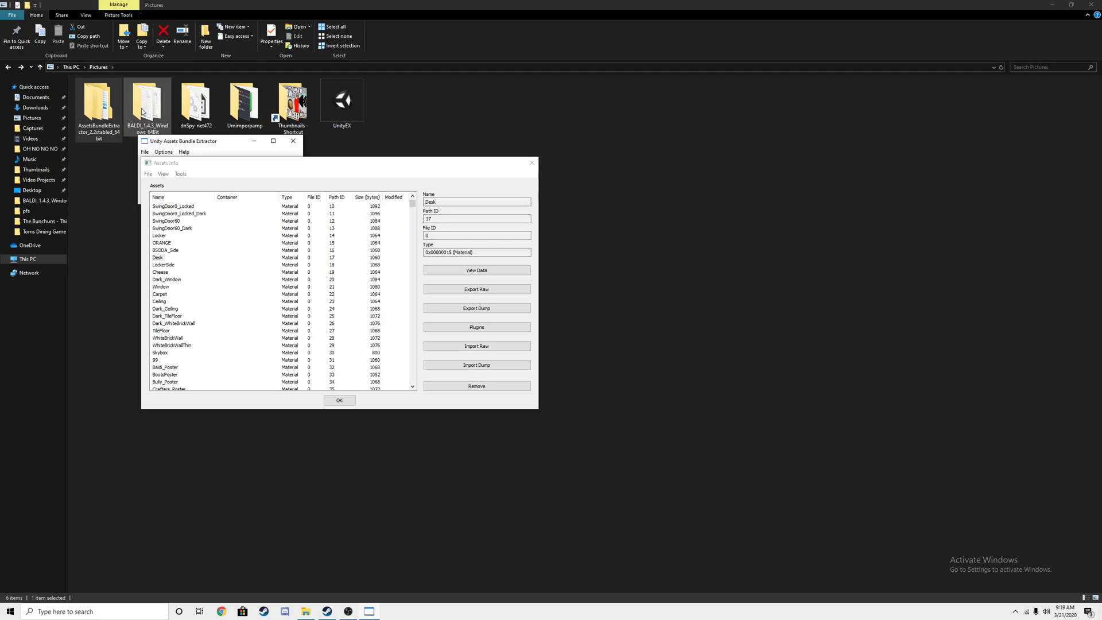
# Move the asset list aside and open the exported Desk material dump from the BALDI_1.4.3_Windows_64Bit folder in Notepad.
pyautogui.click(510, 210)
pyautogui.moveTo(396, 174); pyautogui.dragTo(835, 511)
pyautogui.doubleClick(144, 95)
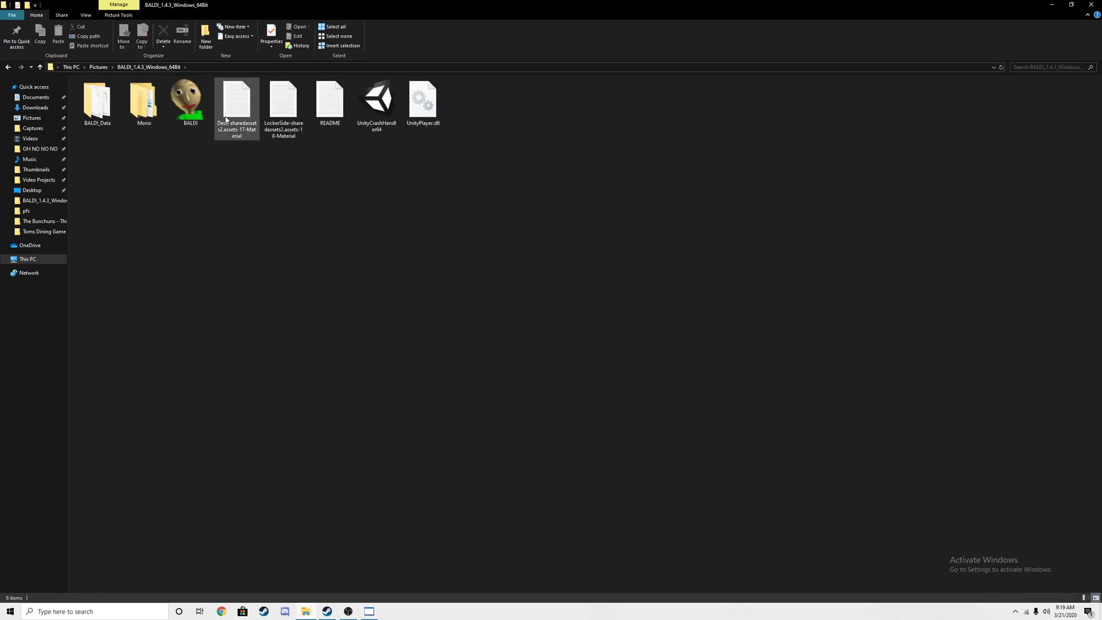
pyautogui.doubleClick(254, 102)
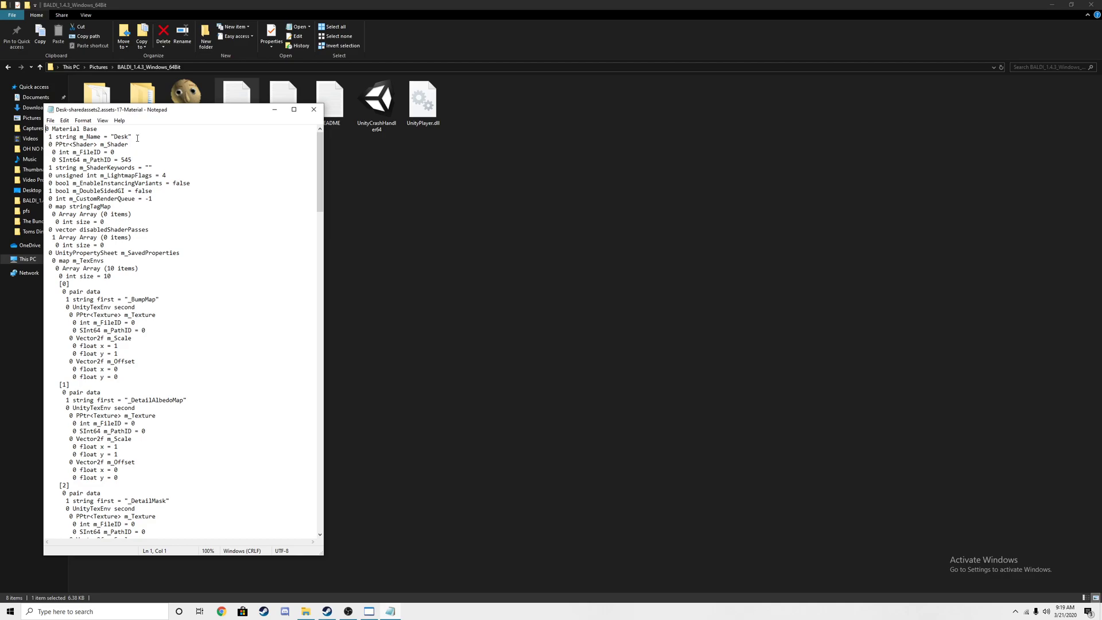
# Copy everything below the m_Name line to the end of the Desk dump and close the file.
pyautogui.moveTo(138, 137); pyautogui.dragTo(46, 127)
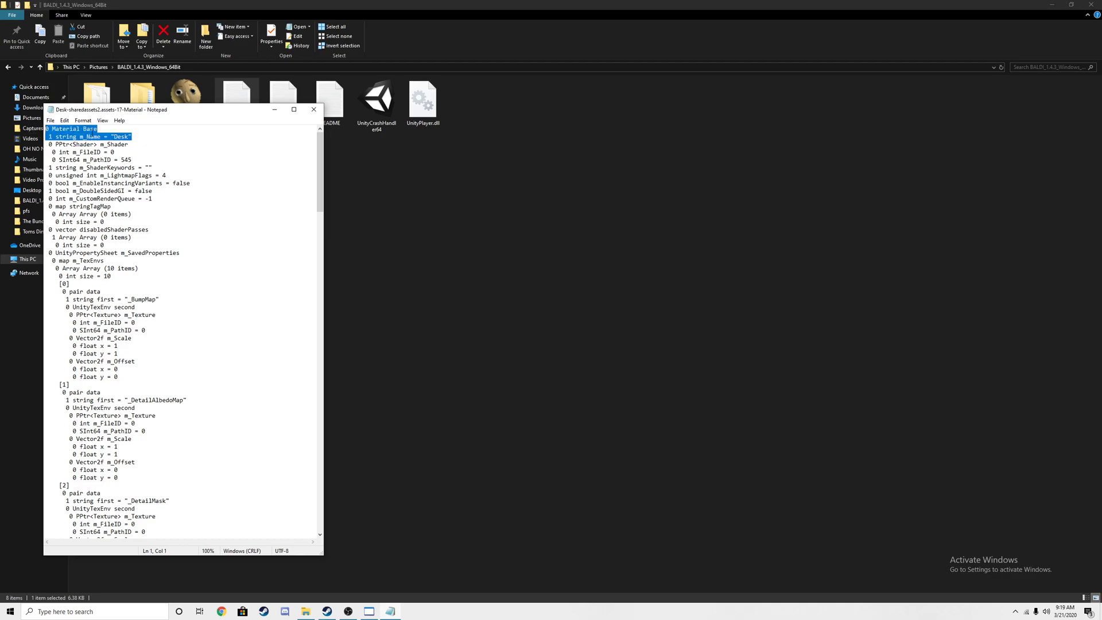
pyautogui.click(59, 145)
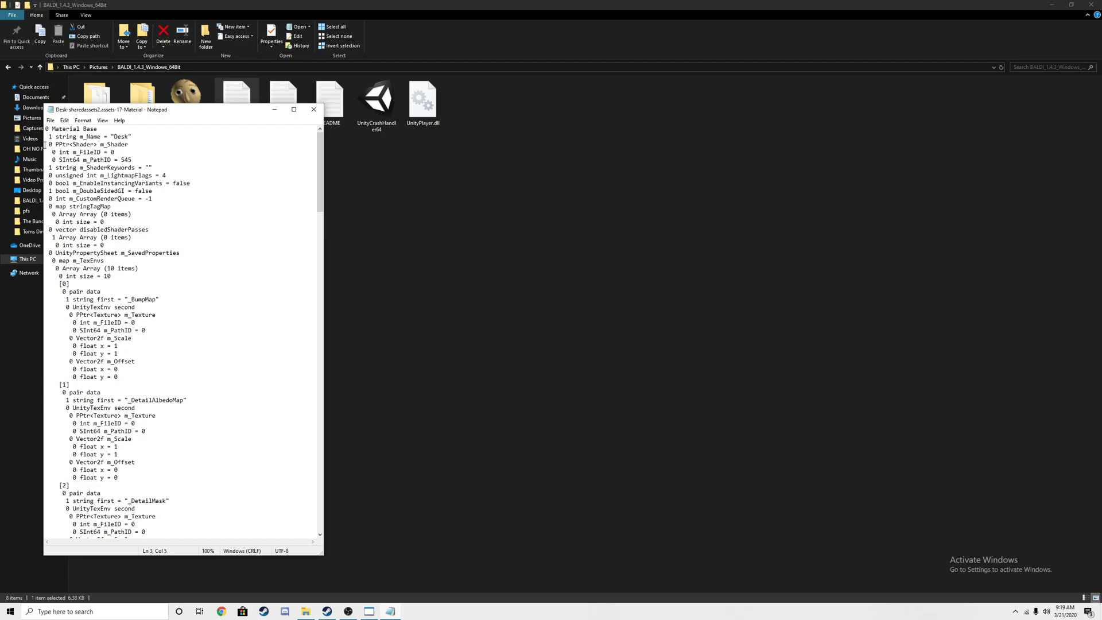
pyautogui.moveTo(45, 144); pyautogui.dragTo(195, 533)
pyautogui.scroll(-20, 172, 321)
pyautogui.scroll(-5, 180, 336)
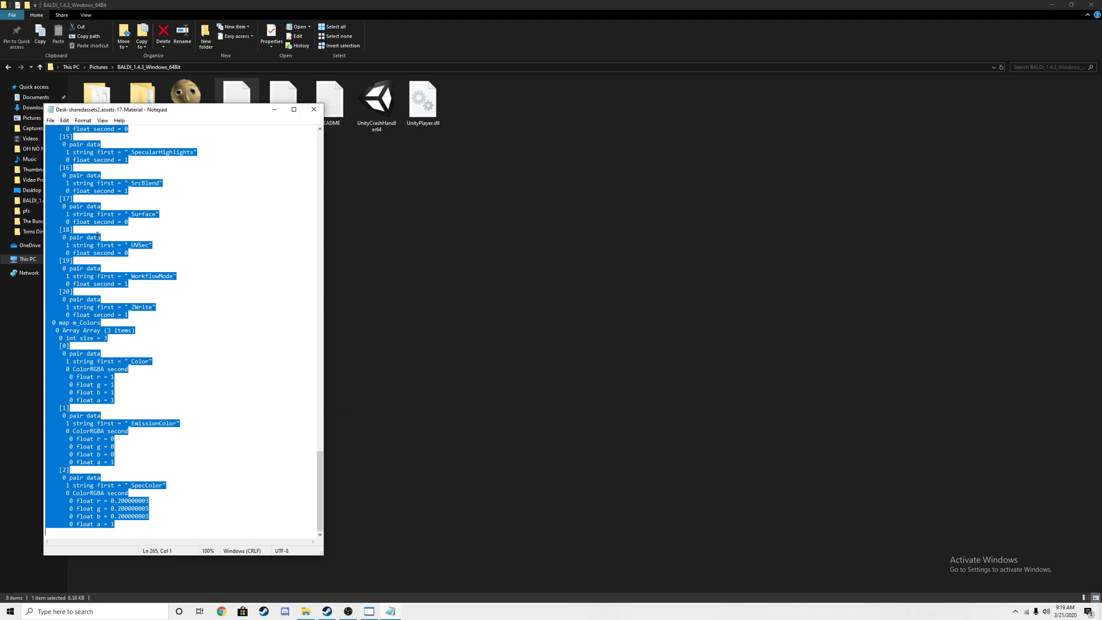
pyautogui.click(314, 110)
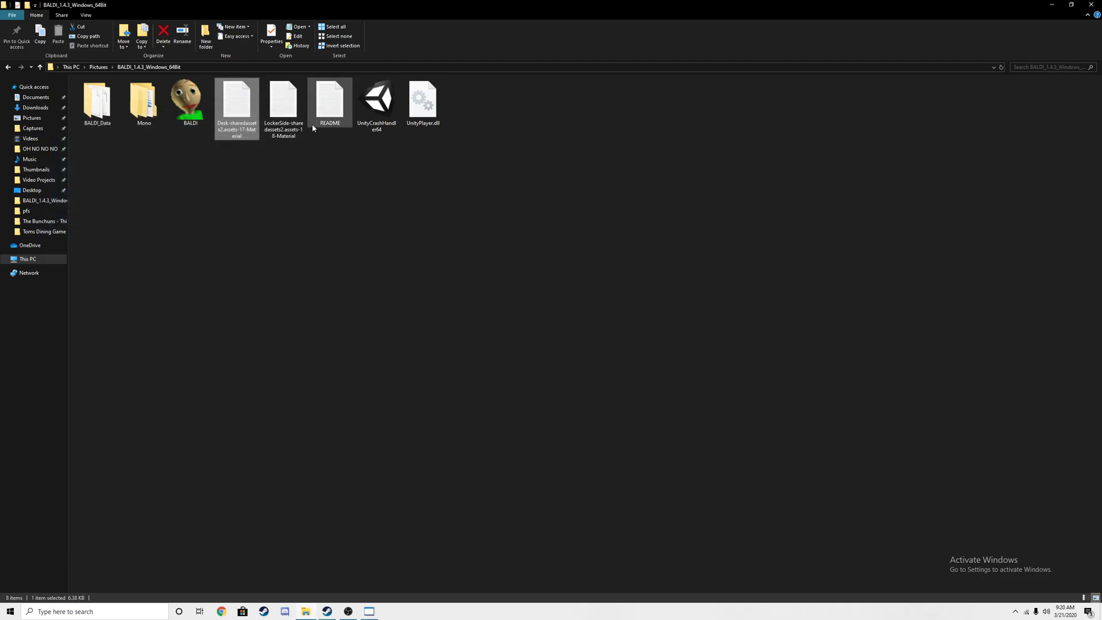
# In the LockerSide material dump, replace everything below the m_Name line with the text copied from the Desk dump.
pyautogui.doubleClick(287, 112)
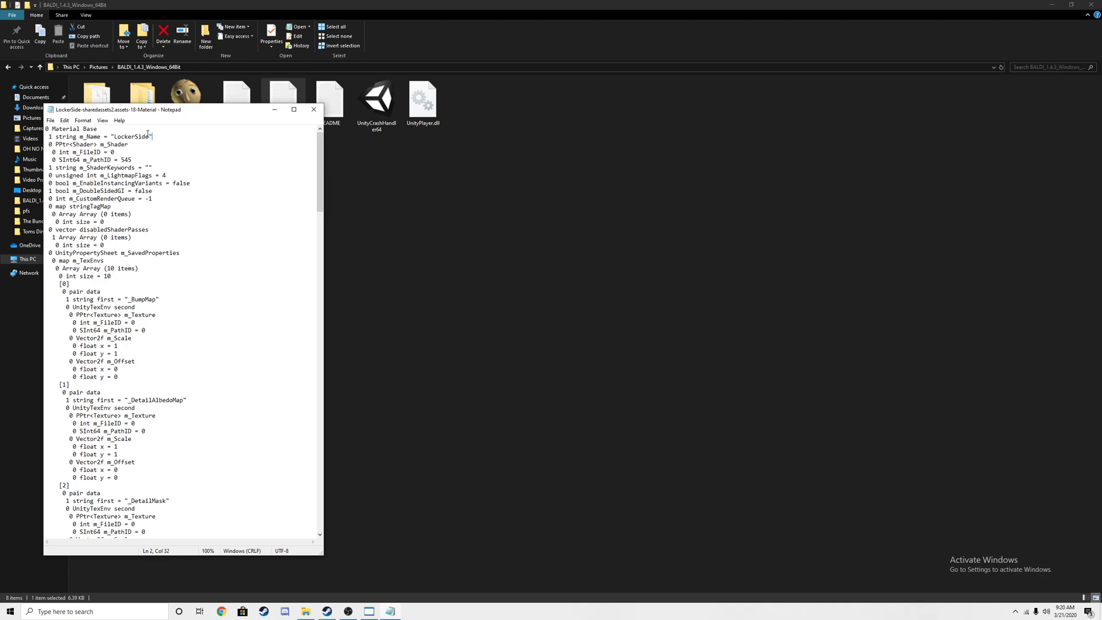
pyautogui.moveTo(154, 138); pyautogui.dragTo(46, 129)
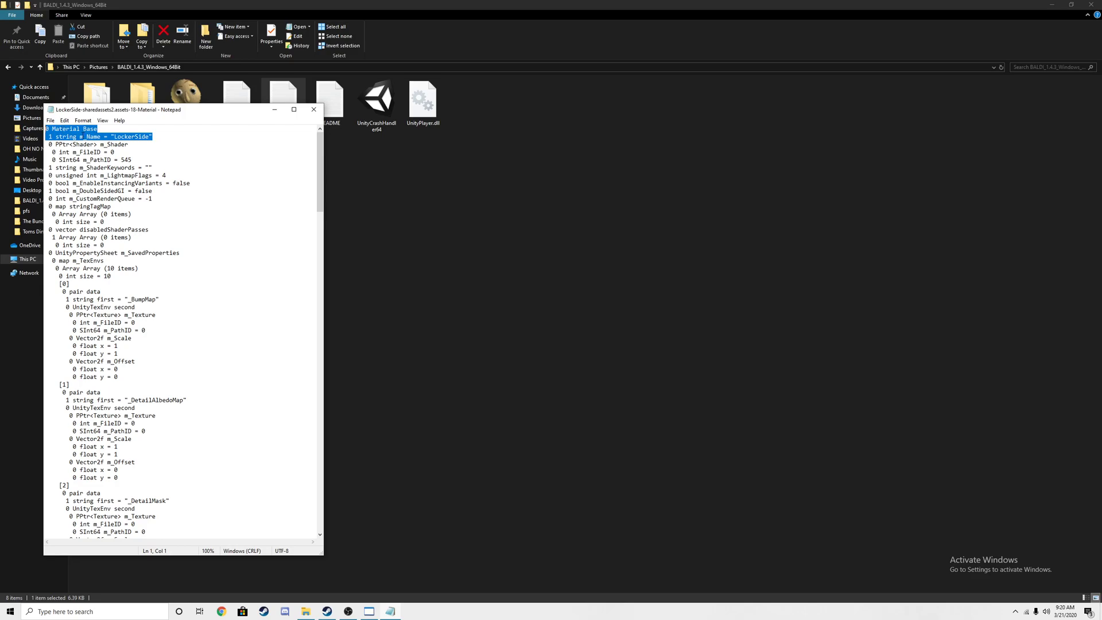
pyautogui.hotkey('ctrl', 'c')
pyautogui.click(45, 145)
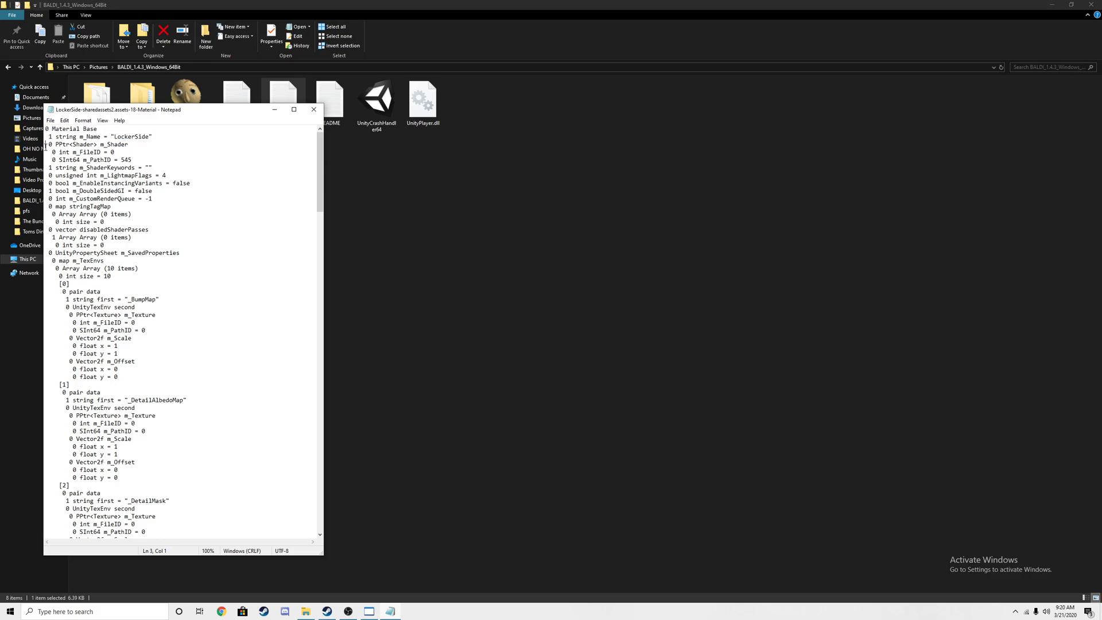
pyautogui.moveTo(46, 145); pyautogui.dragTo(219, 531)
pyautogui.scroll(-20, 207, 378)
pyautogui.scroll(-20, 209, 425)
pyautogui.scroll(-4, 226, 504)
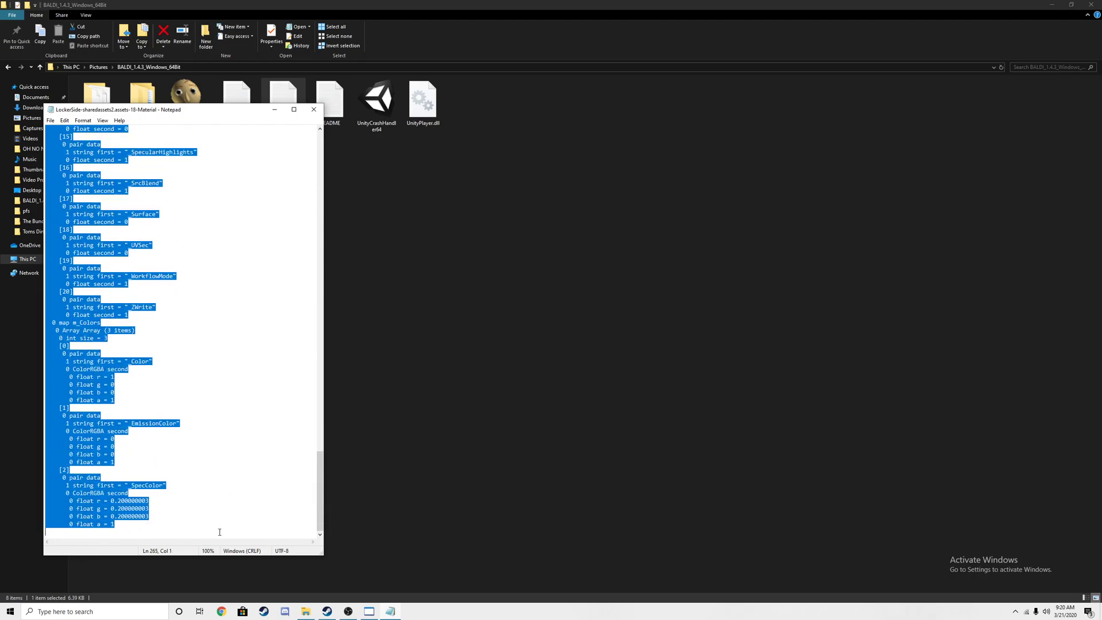
pyautogui.press('Delete')
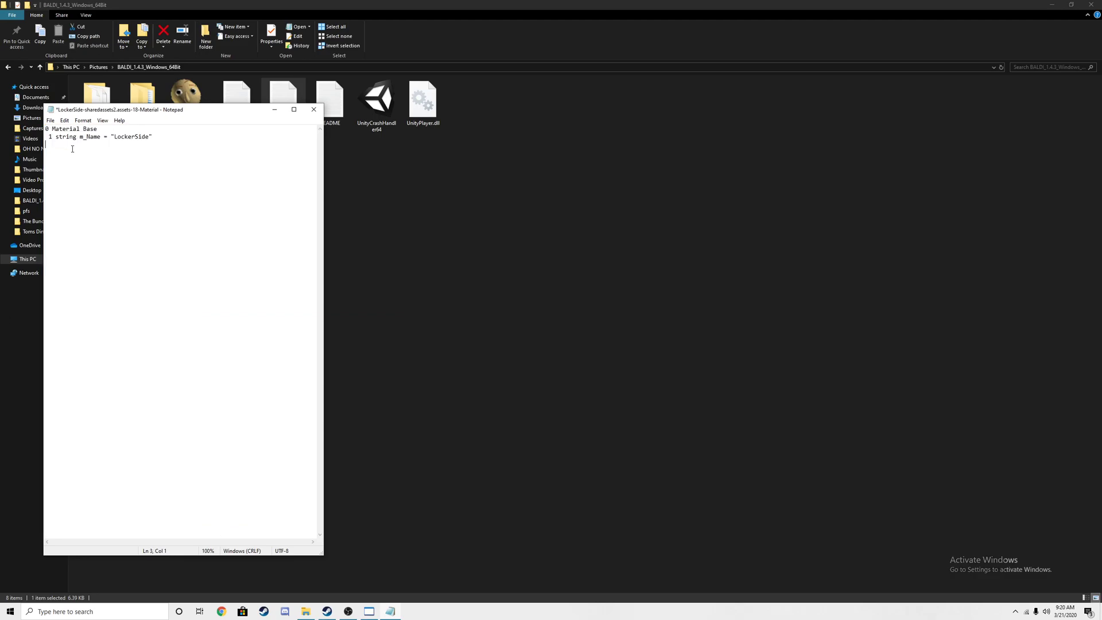
pyautogui.hotkey('ctrl', 'z')
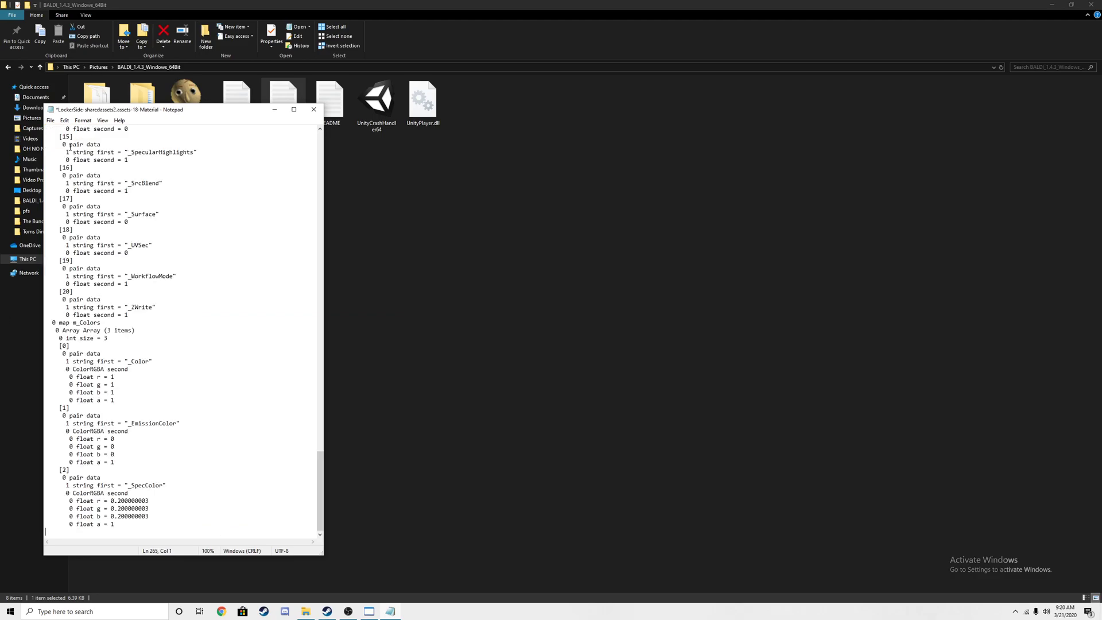
# Save the edited LockerSide dump under its existing name and close it.
pyautogui.scroll(20, 152, 210)
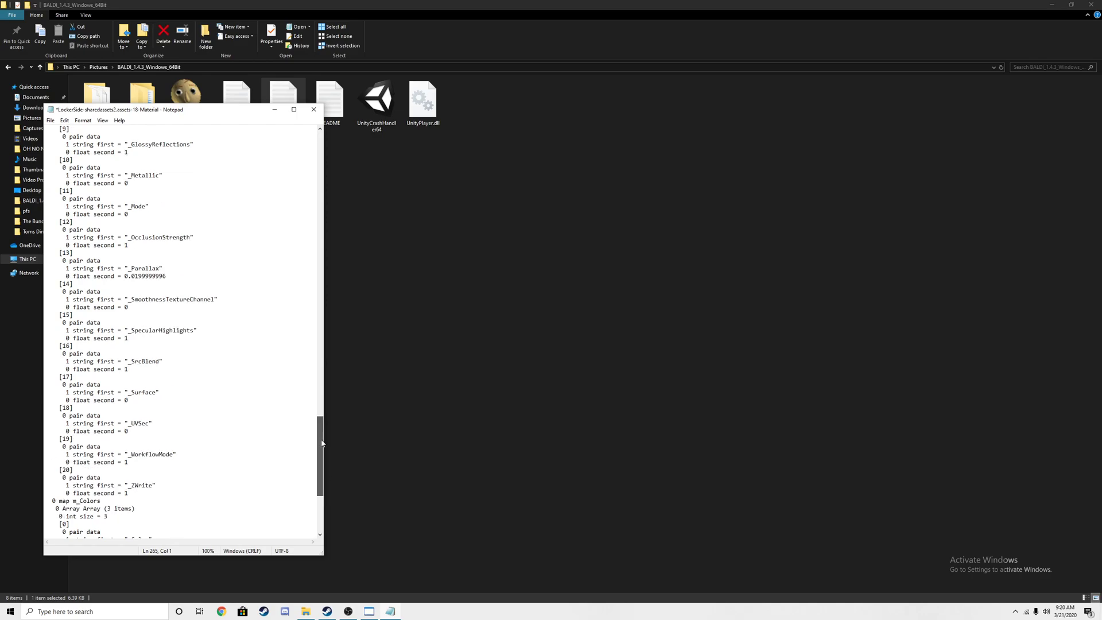
pyautogui.click(51, 120)
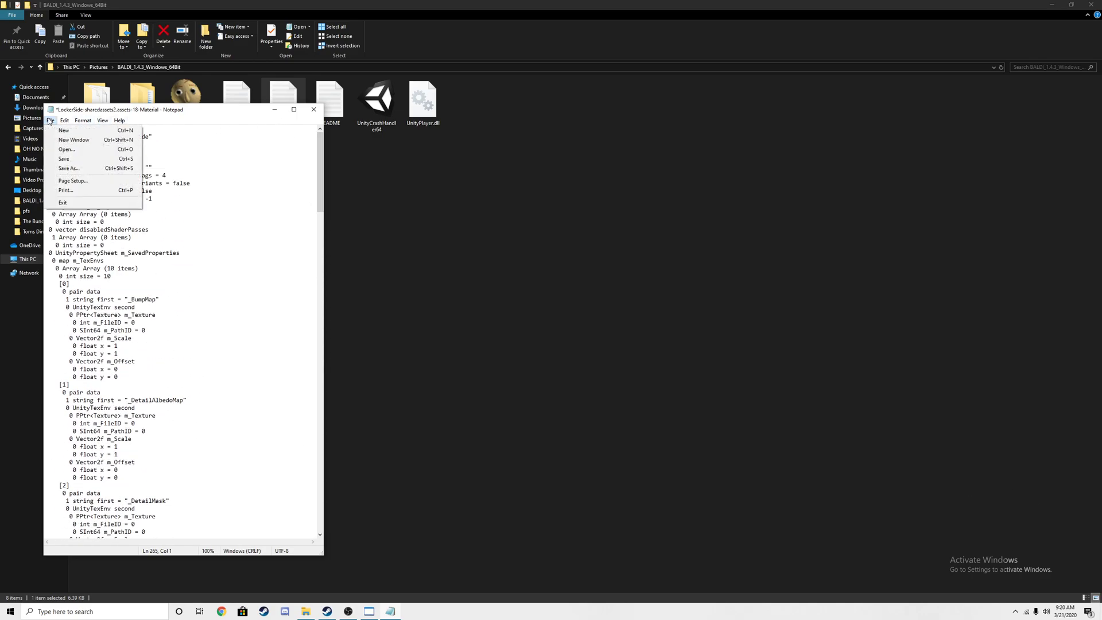
pyautogui.click(63, 159)
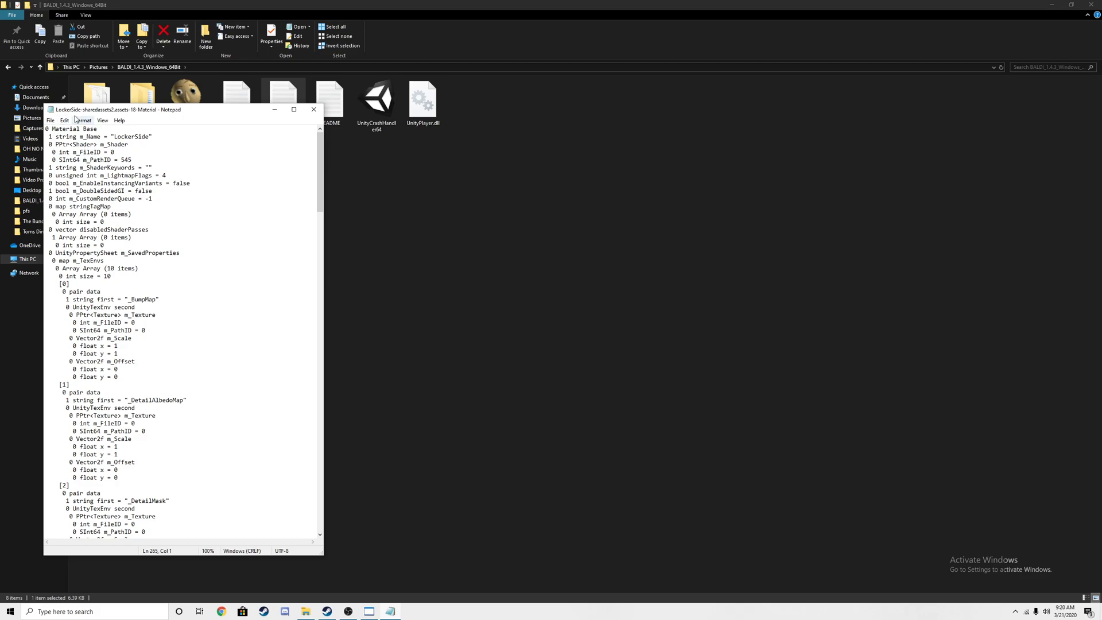
pyautogui.click(314, 109)
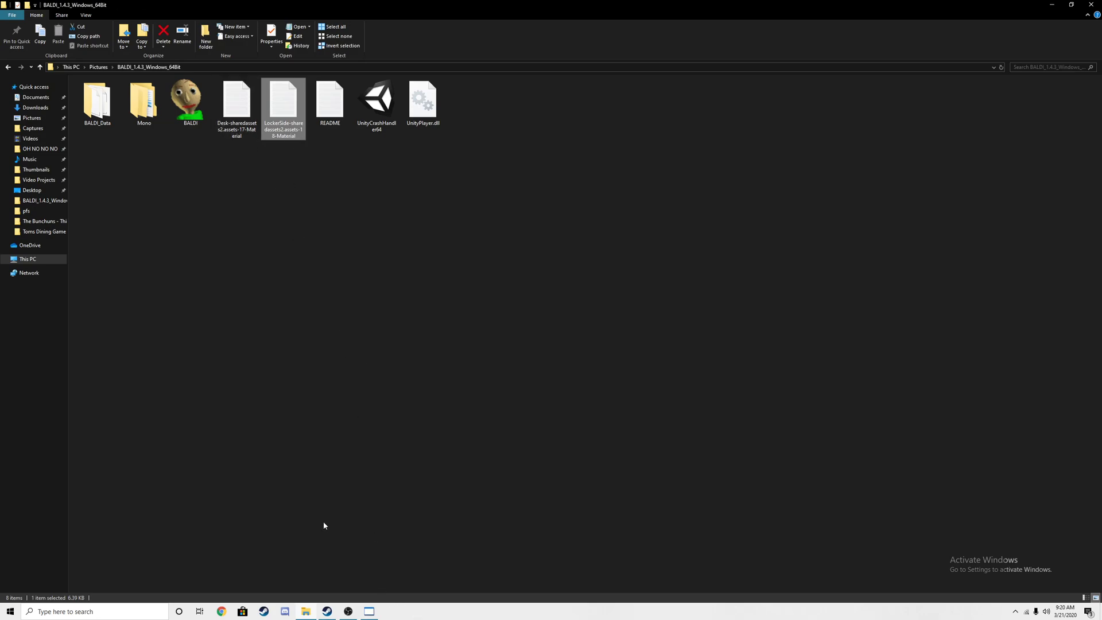
# Switch to Unity Assets Bundle Extractor and import the edited LockerSide-sharedassets2.assets-18-Material dump into the LockerSide material.
pyautogui.click(369, 611)
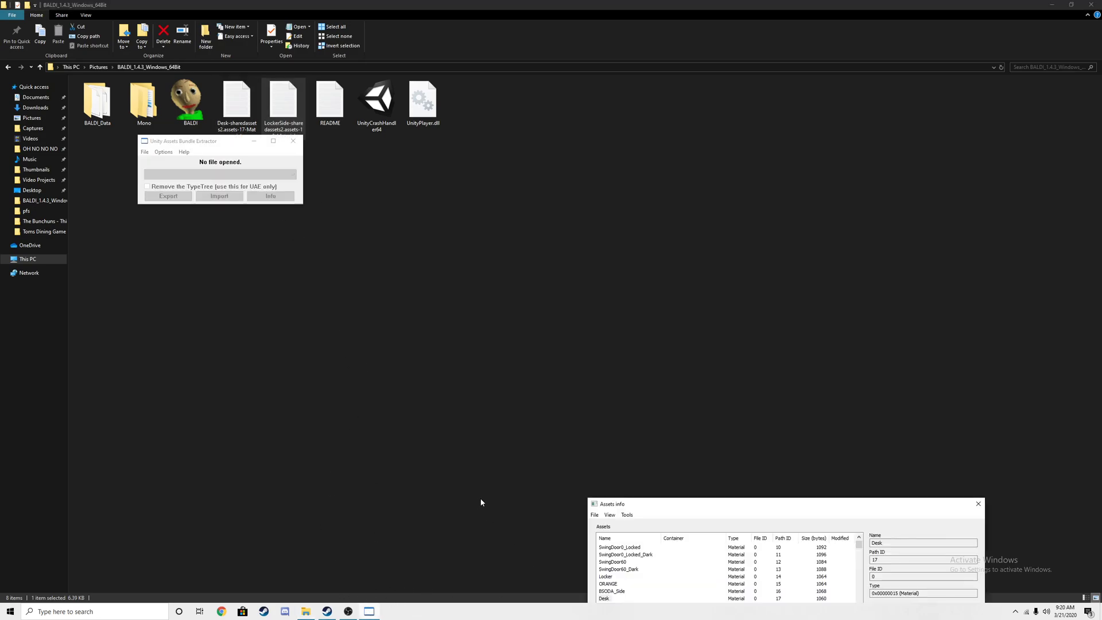
pyautogui.moveTo(735, 505); pyautogui.dragTo(560, 104)
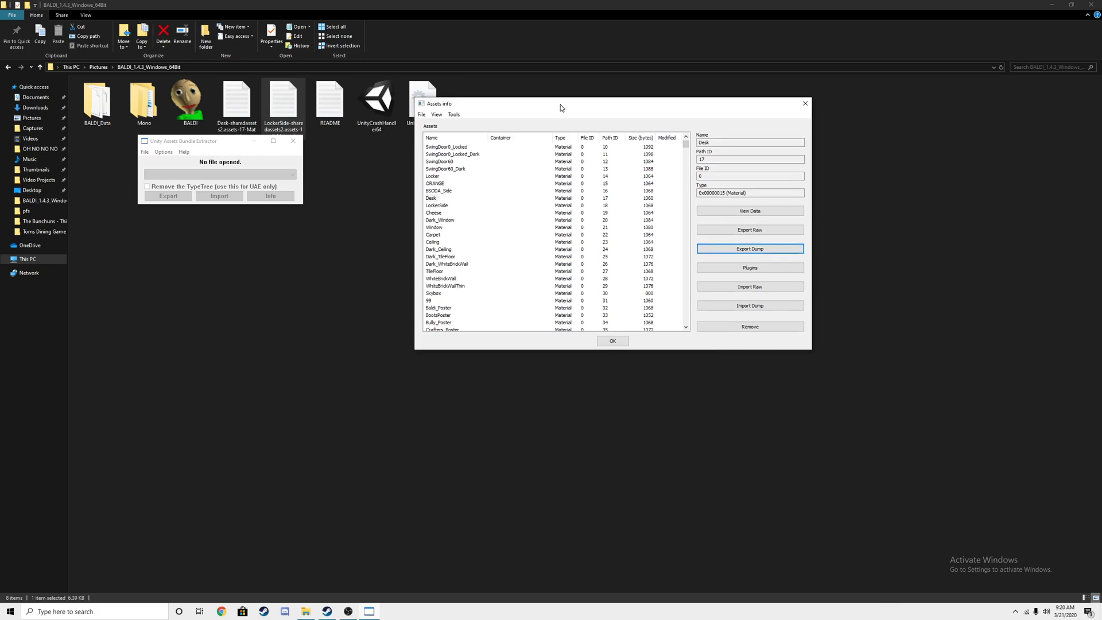
pyautogui.click(442, 206)
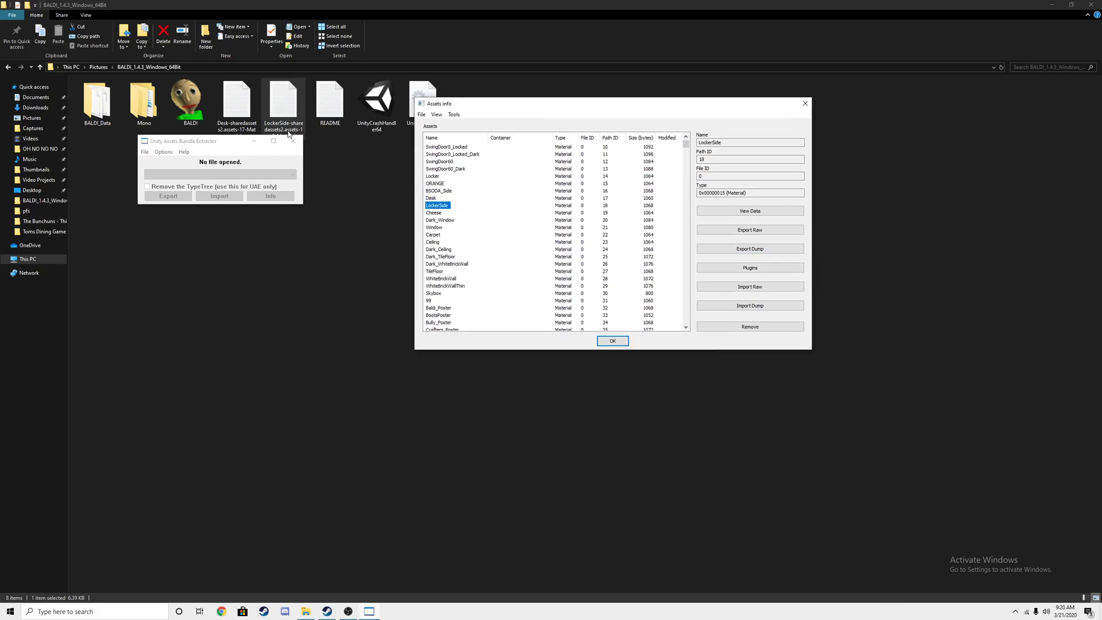
pyautogui.click(763, 306)
pyautogui.click(654, 207)
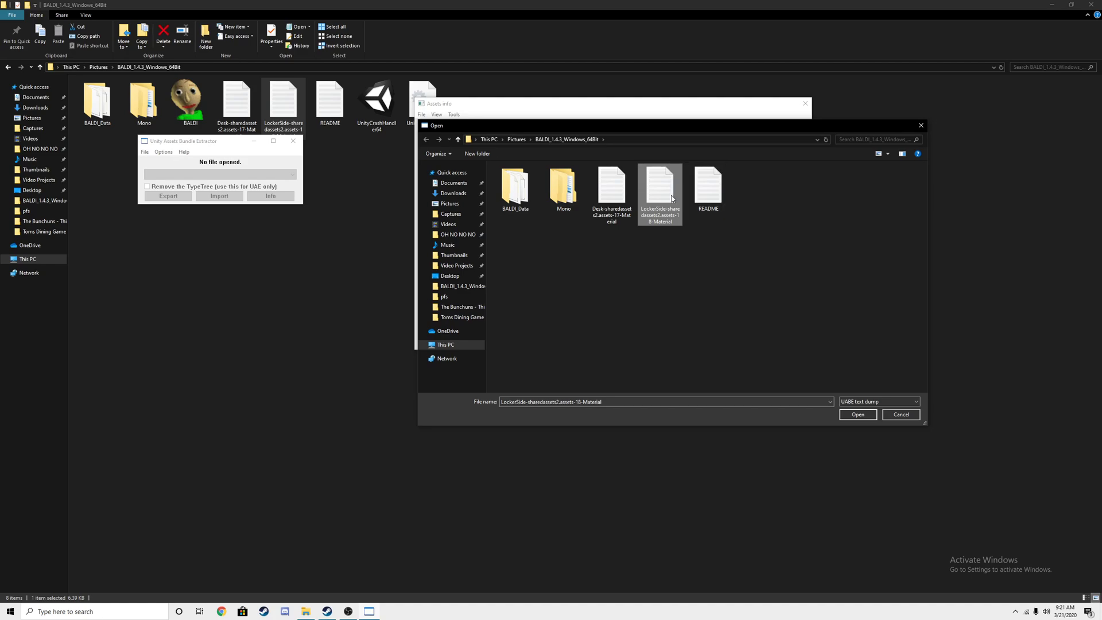
pyautogui.click(868, 417)
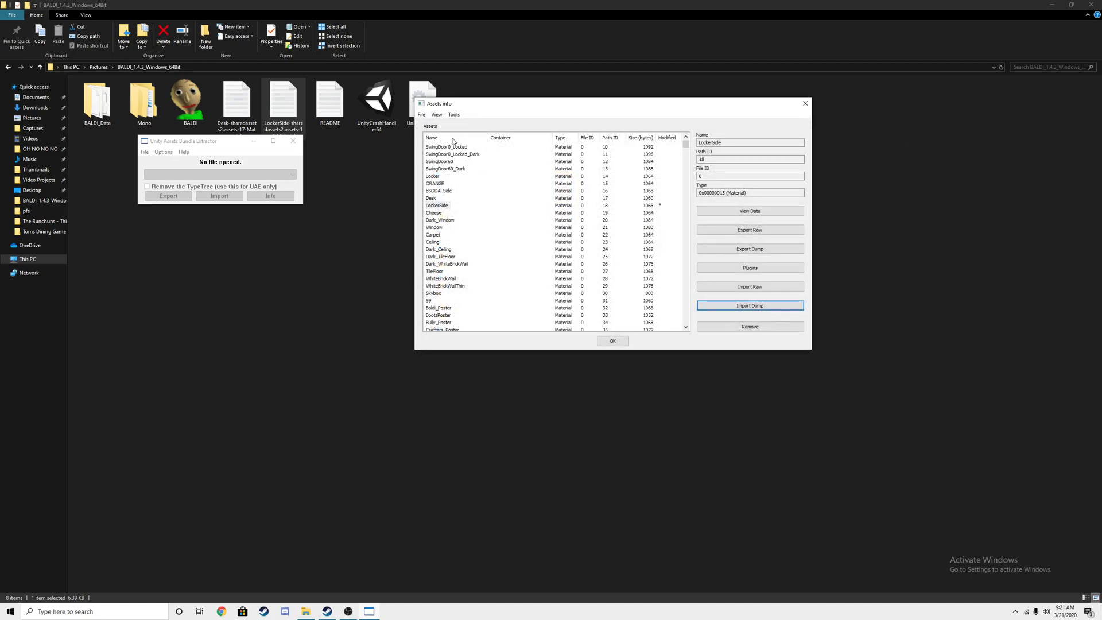
# Save the modified assets as sharedassets2 in the BALDI_1.4.3_Windows_64Bit folder and close Unity Assets Bundle Extractor.
pyautogui.click(421, 114)
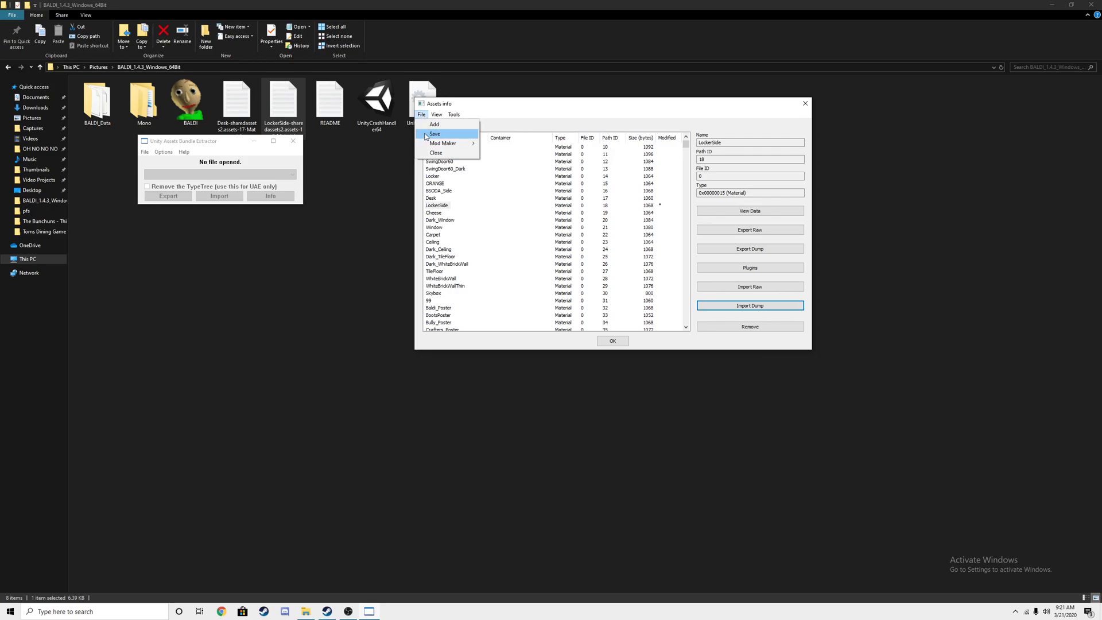
pyautogui.click(434, 133)
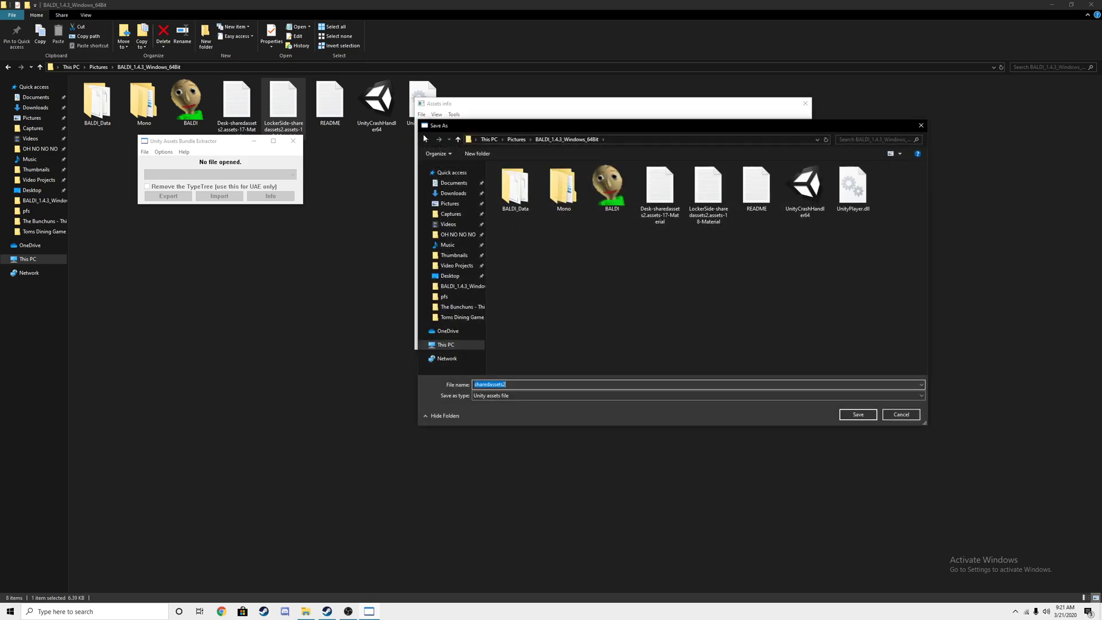
pyautogui.click(655, 277)
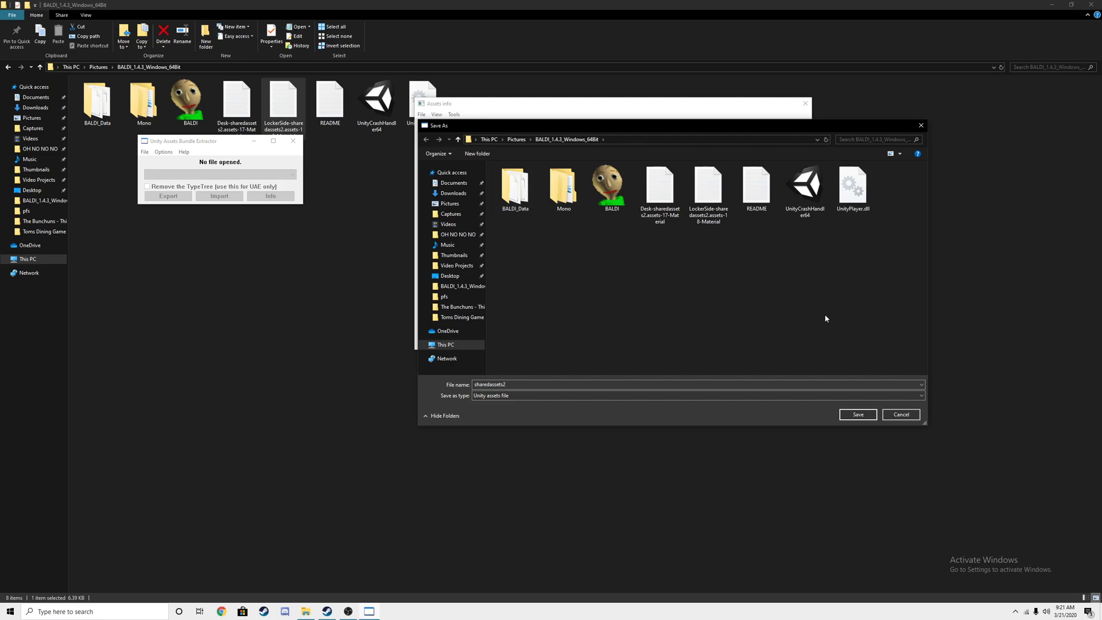
pyautogui.click(858, 414)
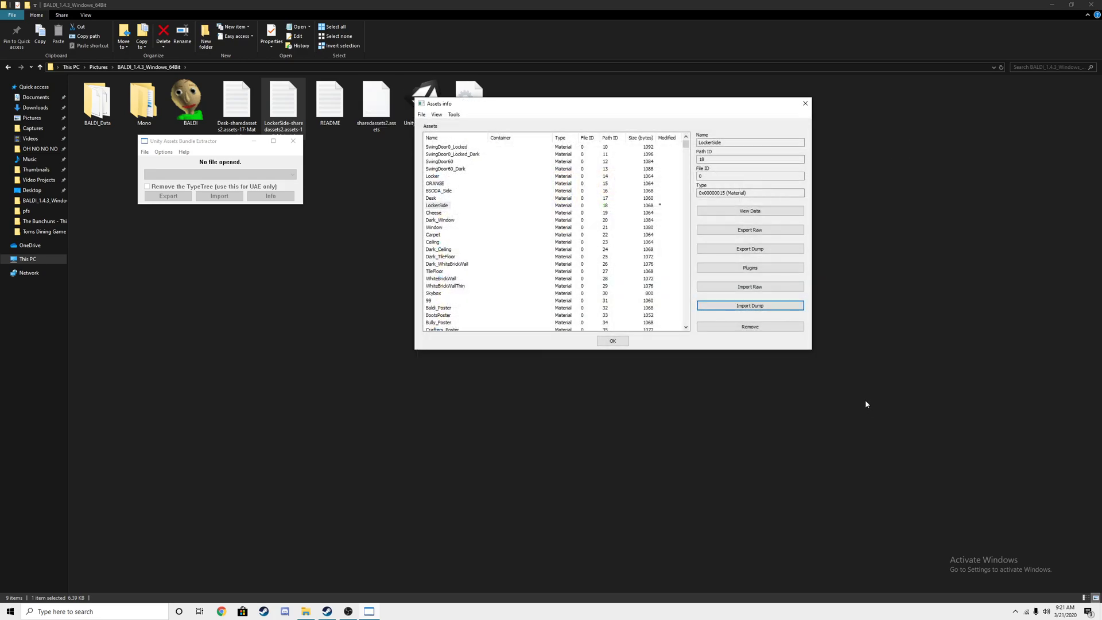
pyautogui.click(805, 104)
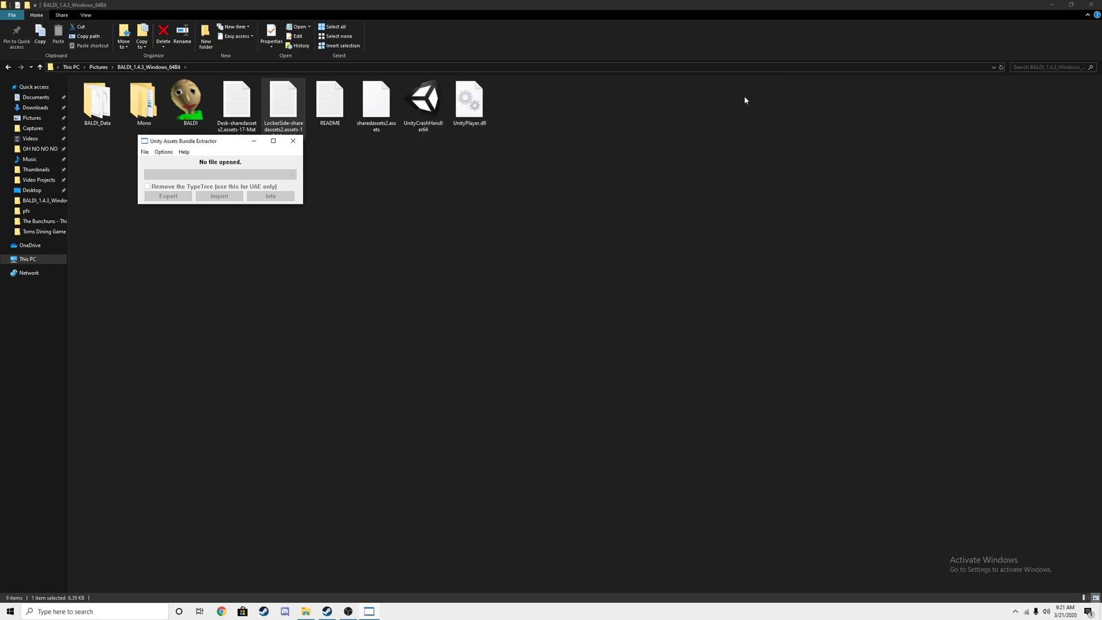
pyautogui.click(297, 141)
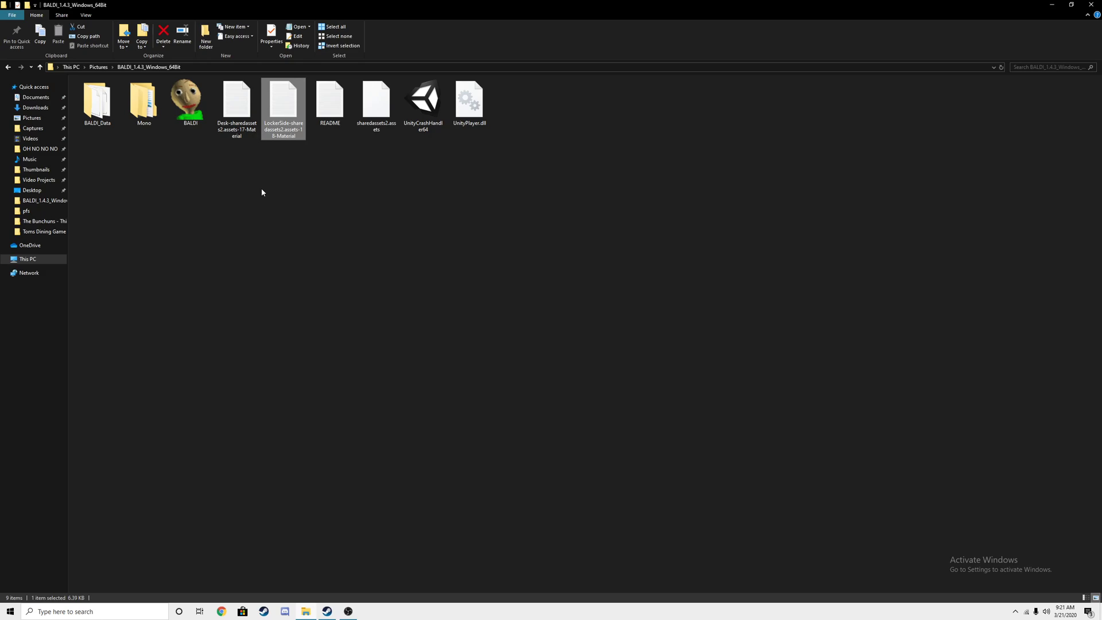
# Move the new sharedassets2.assets into the BALDI_Data folder, replacing the existing file there.
pyautogui.click(325, 156)
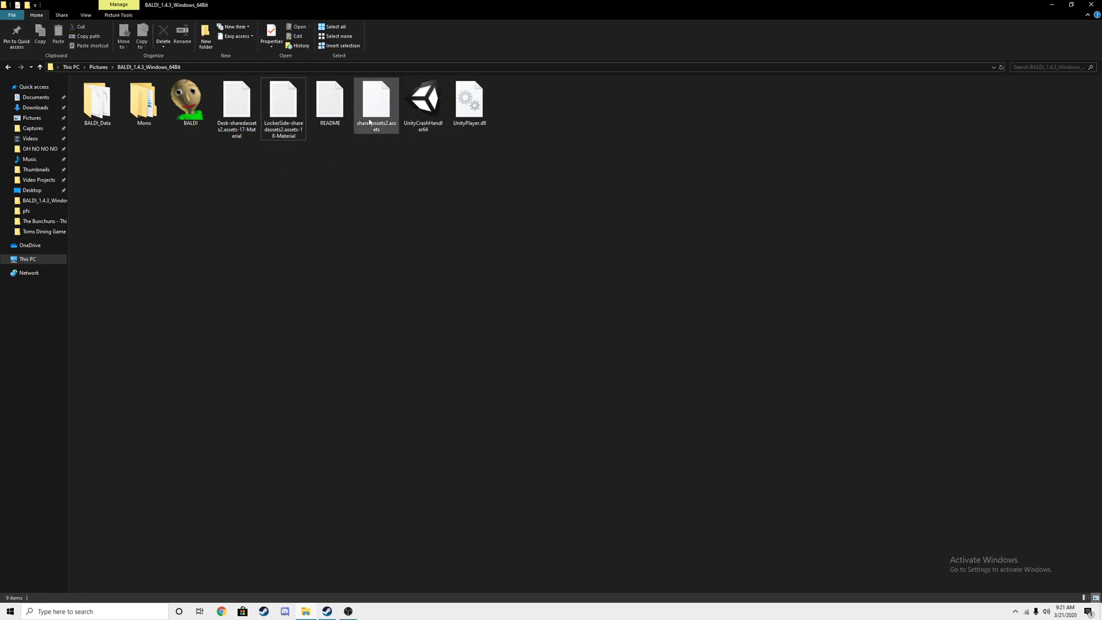
pyautogui.moveTo(376, 113); pyautogui.dragTo(117, 114)
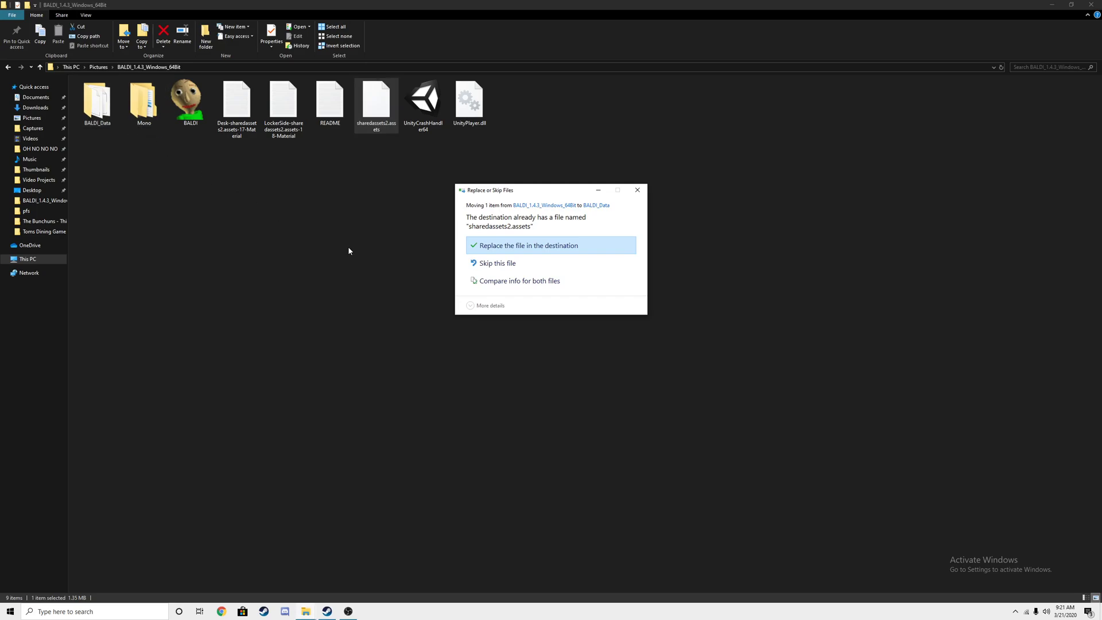
pyautogui.click(522, 247)
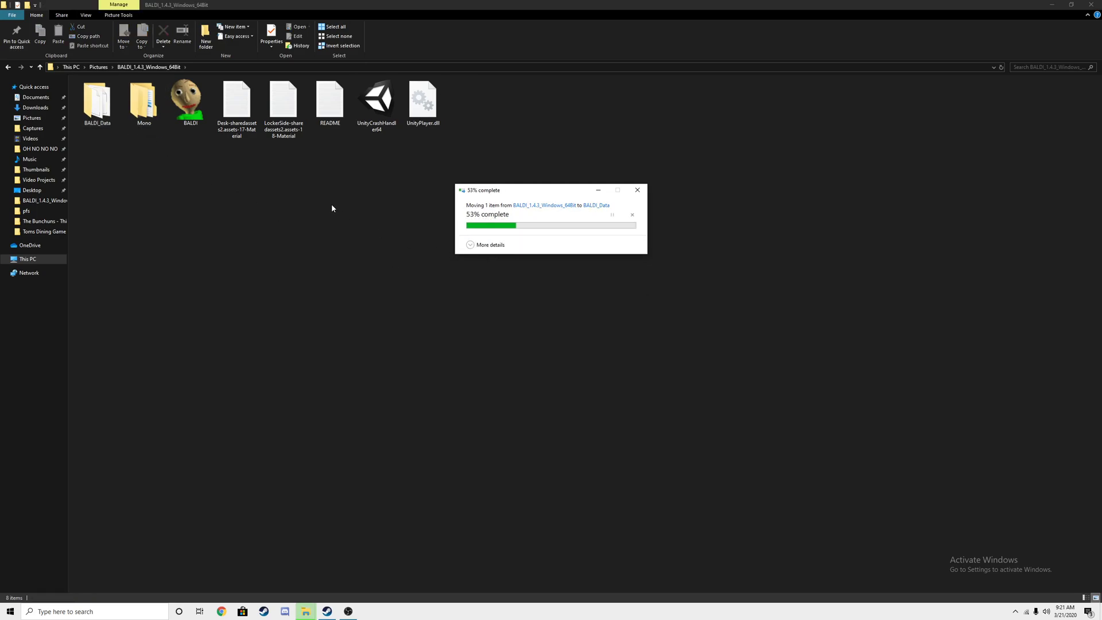
pyautogui.moveTo(301, 165); pyautogui.dragTo(198, 106)
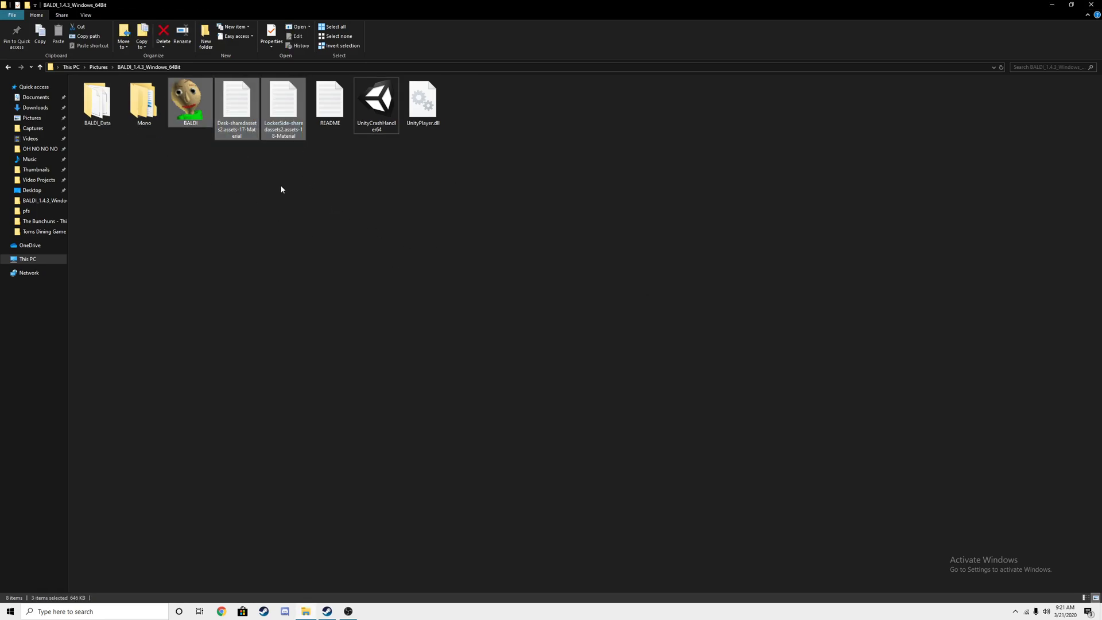
# Delete the Desk-sharedassets2.assets-17-Material and LockerSide-sharedassets2.assets-18-Material dump files from the BALDI_1.4.3_Windows_64Bit folder.
pyautogui.moveTo(281, 190); pyautogui.dragTo(228, 93)
pyautogui.rightClick(229, 92)
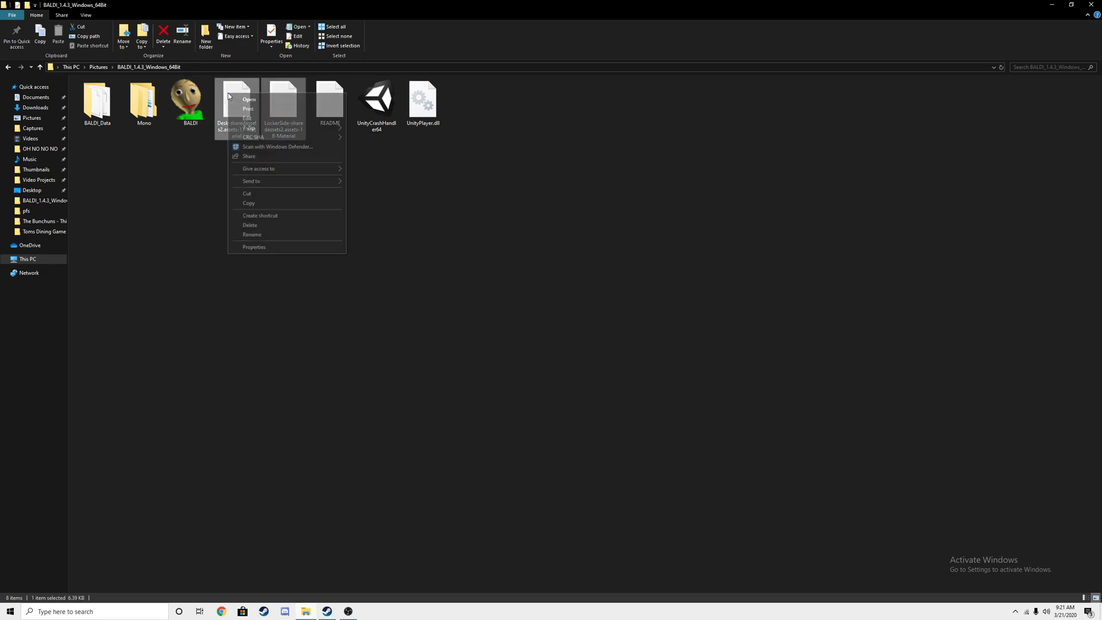
pyautogui.click(251, 225)
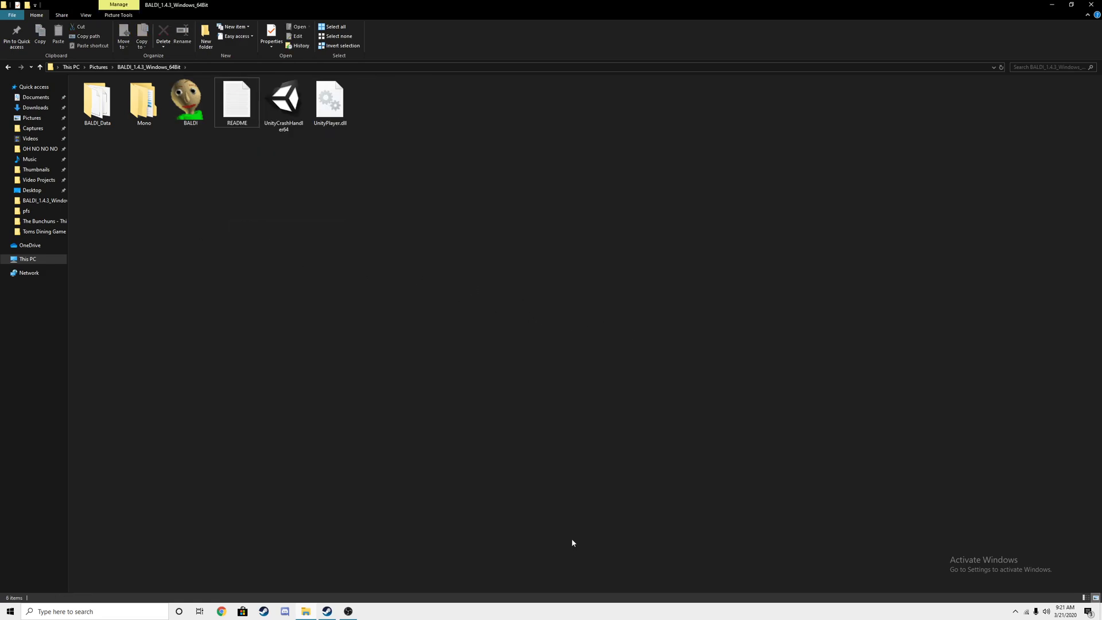
# Launch the modded game from the BALDI application in the BALDI_1.4.3_Windows_64Bit folder.
pyautogui.click(201, 105)
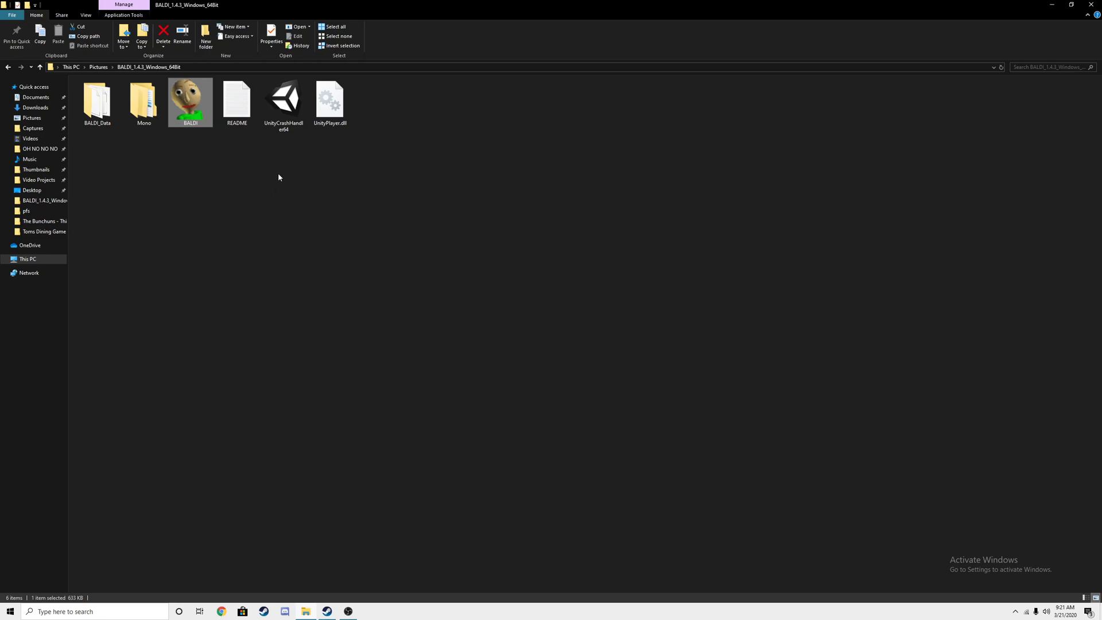
pyautogui.moveTo(666, 4); pyautogui.dragTo(689, 2)
pyautogui.rightClick(186, 109)
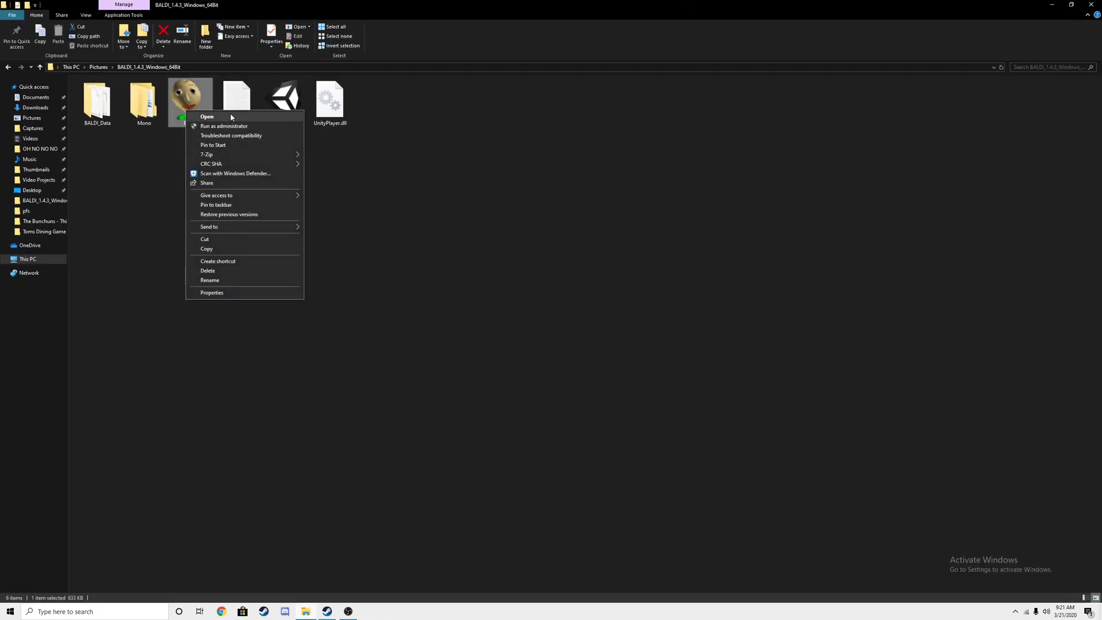
pyautogui.click(231, 117)
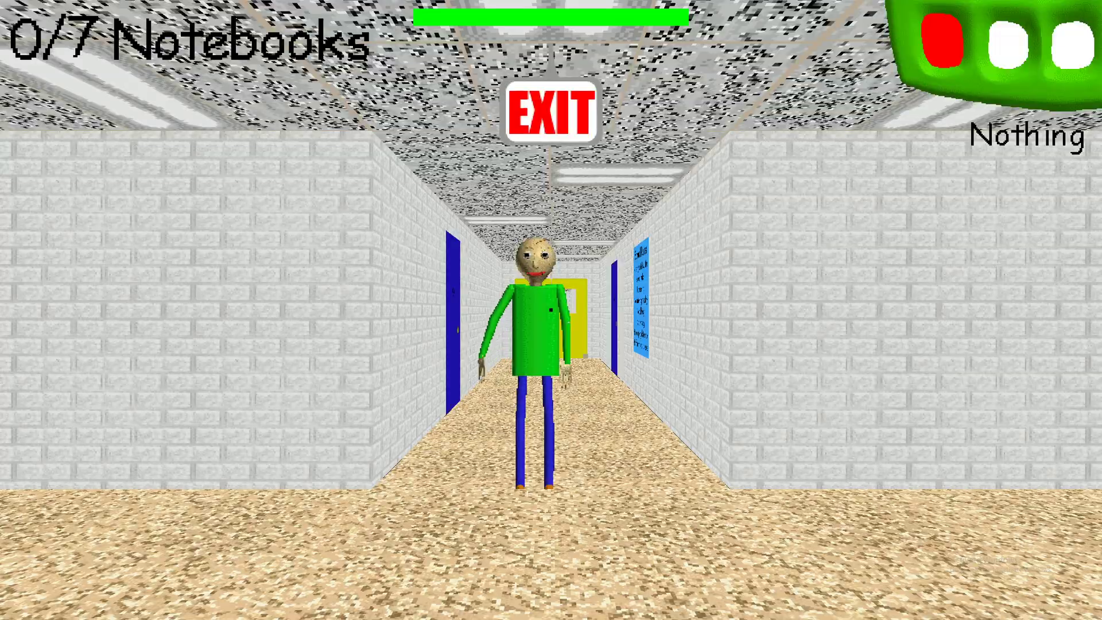
# Walk through the school hallway to the yellow double doors to examine the lockers' side texture.
pyautogui.press('w')
pyautogui.hotkey('shift', 'w')
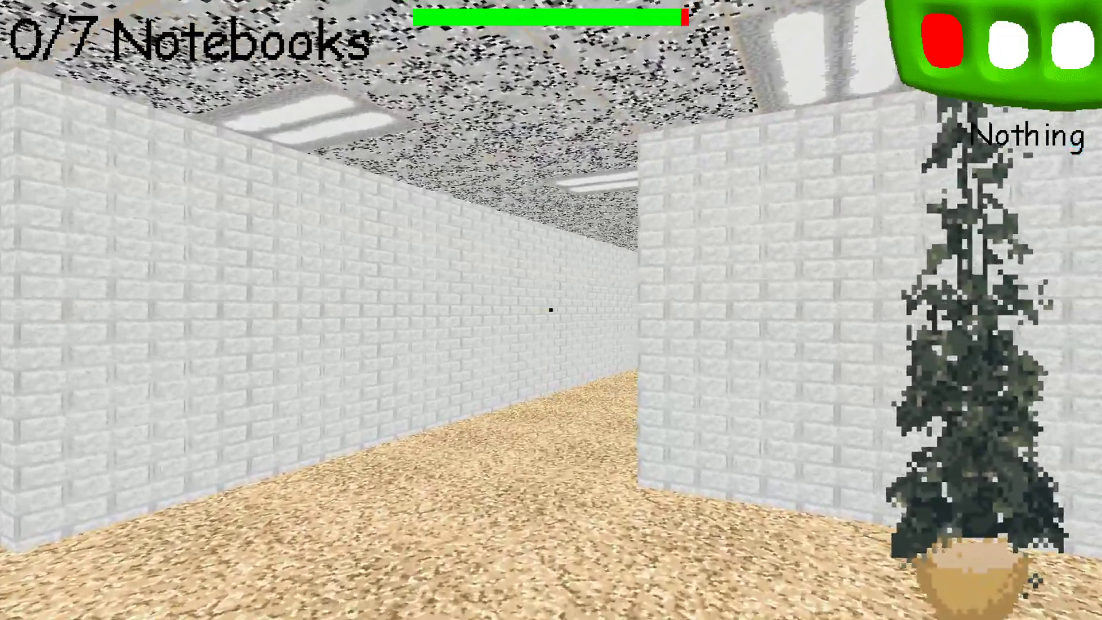
pyautogui.hotkey('shift', 'w')
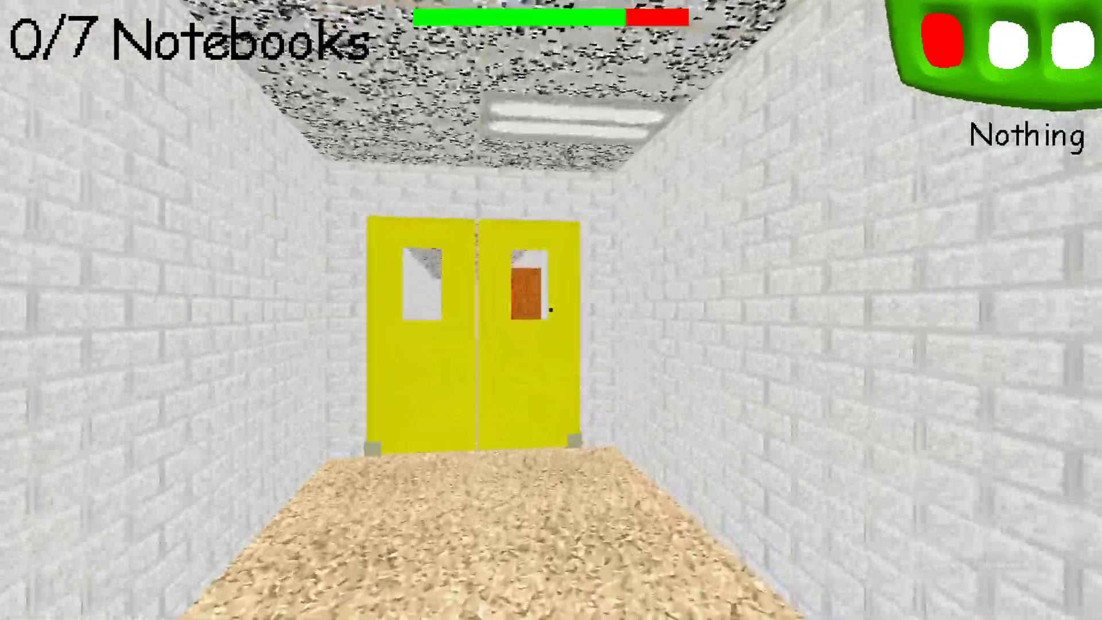
pyautogui.press('w')
# Pause the game, confirm quitting the current round, and exit the game back to the BALDI_1.4.3_Windows_64Bit folder.
pyautogui.press('Escape')
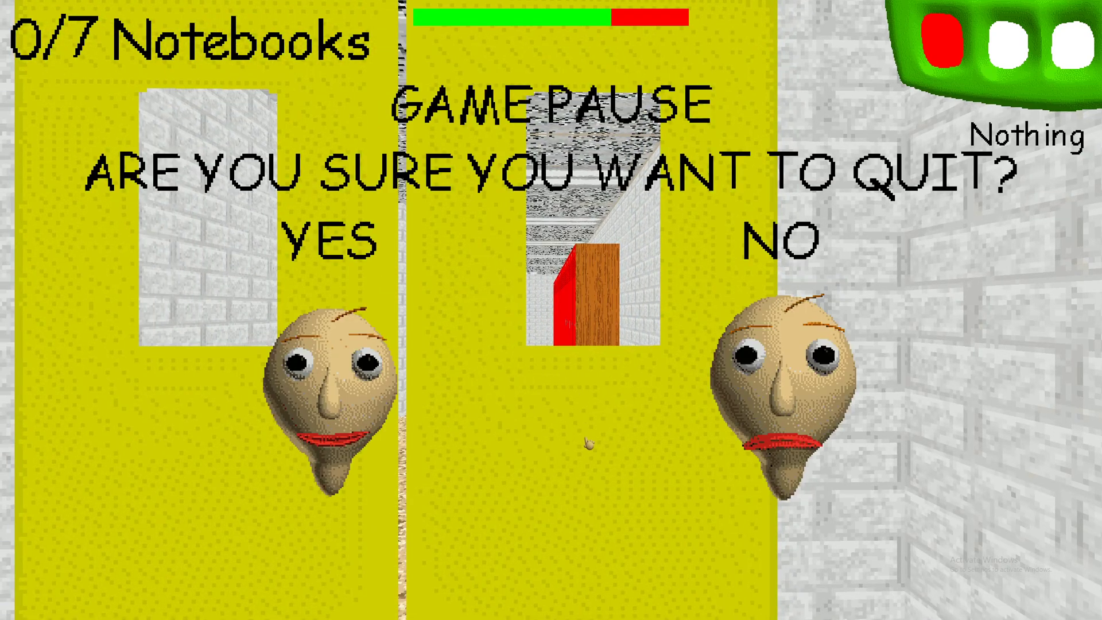
pyautogui.press('super')
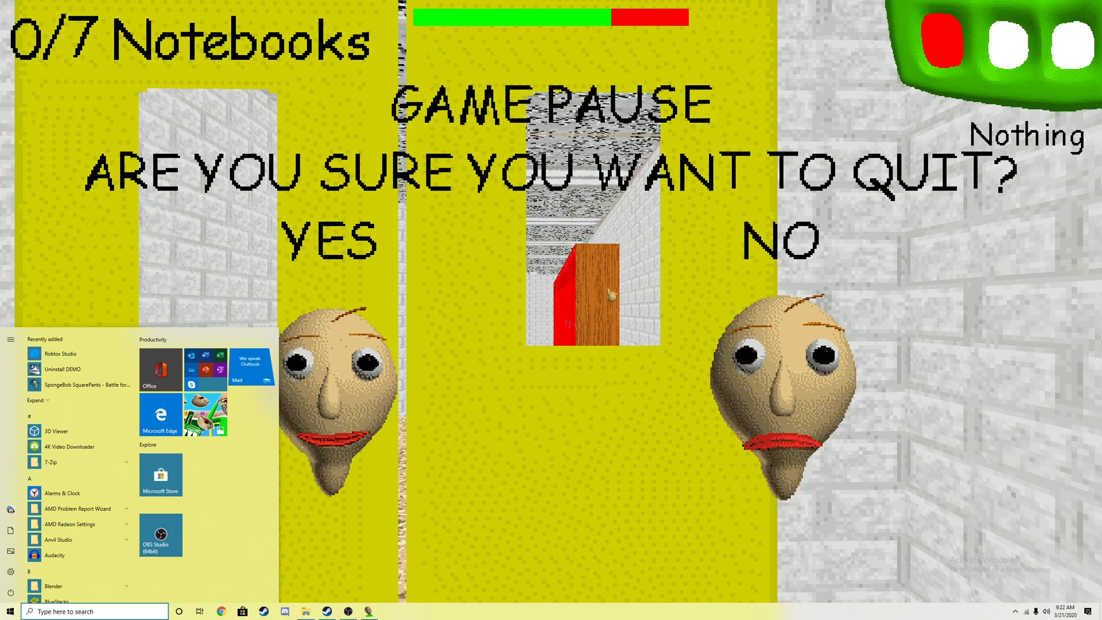
pyautogui.click(546, 400)
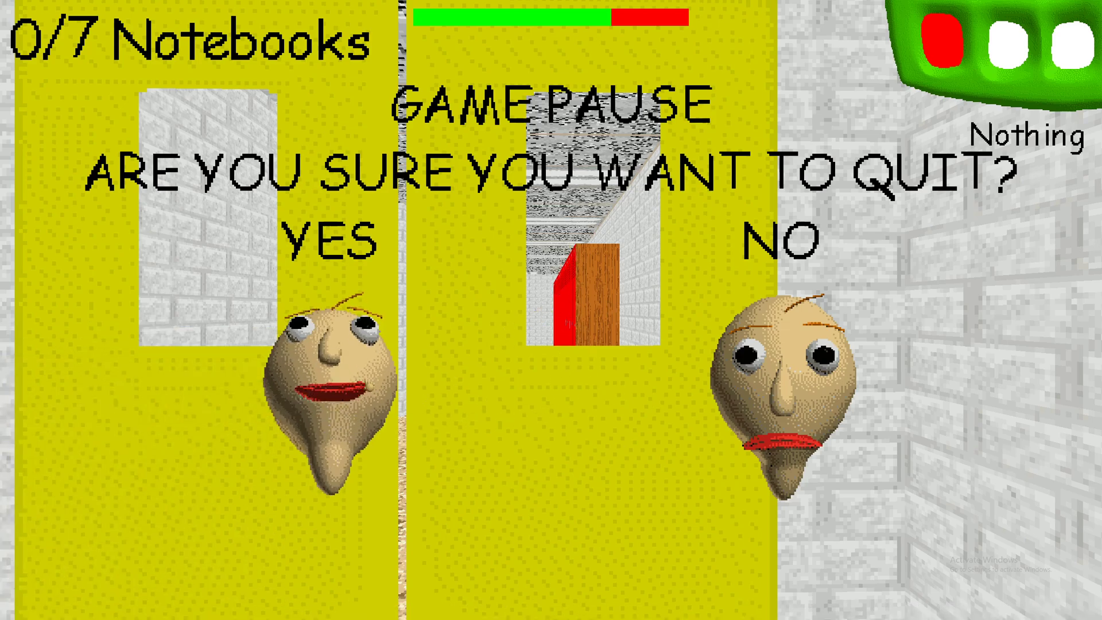
pyautogui.click(327, 241)
pyautogui.click(1060, 46)
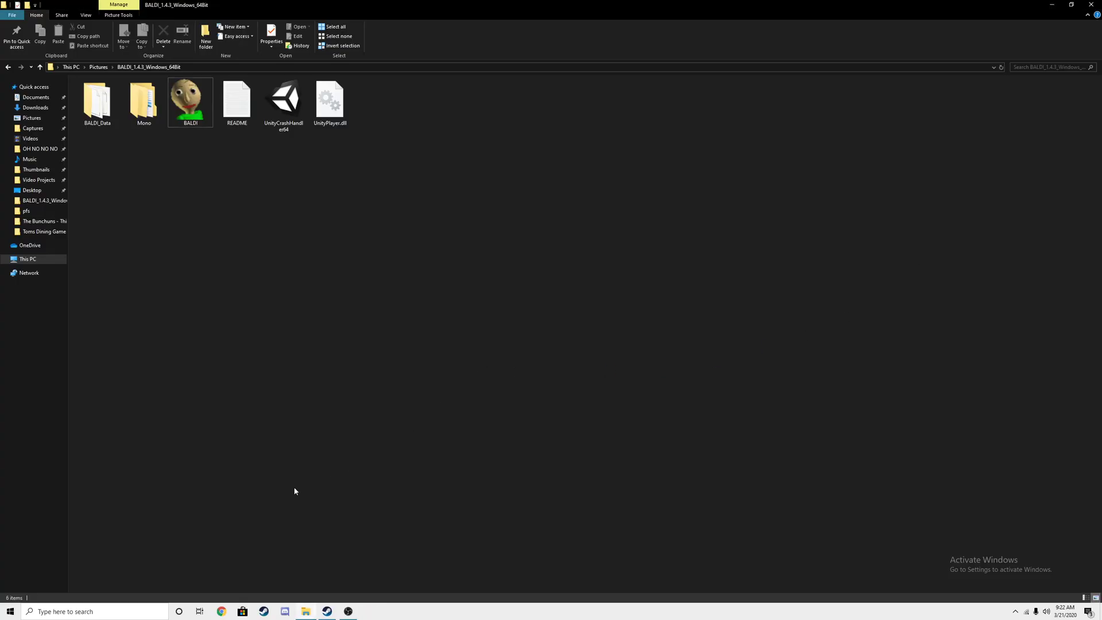
pyautogui.click(355, 613)
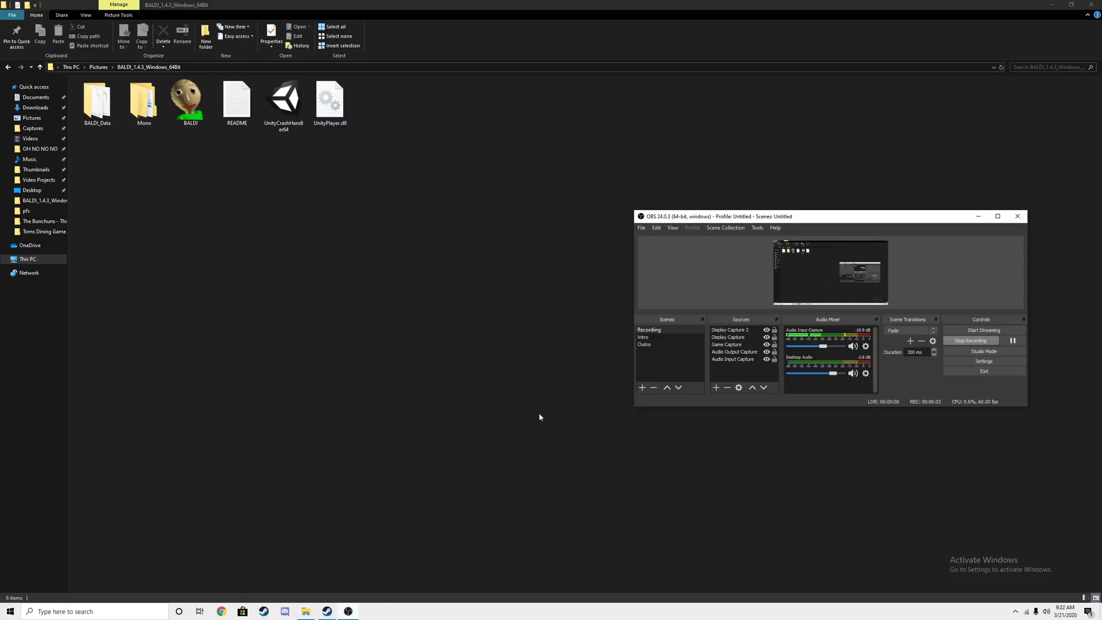